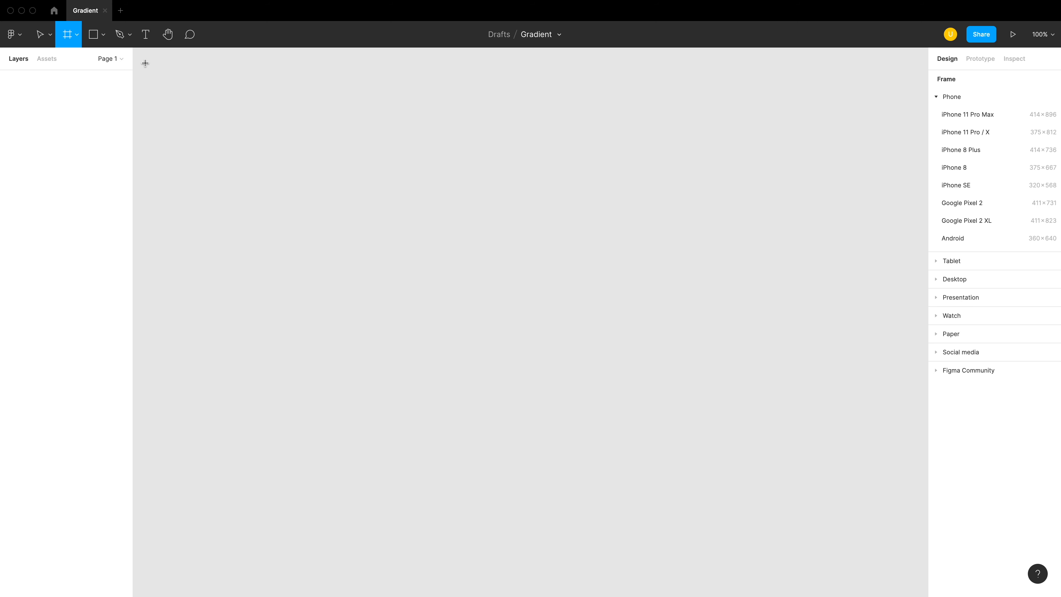
# - Draw a frame about 1396 × 942 on the empty canvas
pyautogui.moveTo(144, 62); pyautogui.dragTo(758, 460)
pyautogui.moveTo(793, 496); pyautogui.dragTo(916, 583)
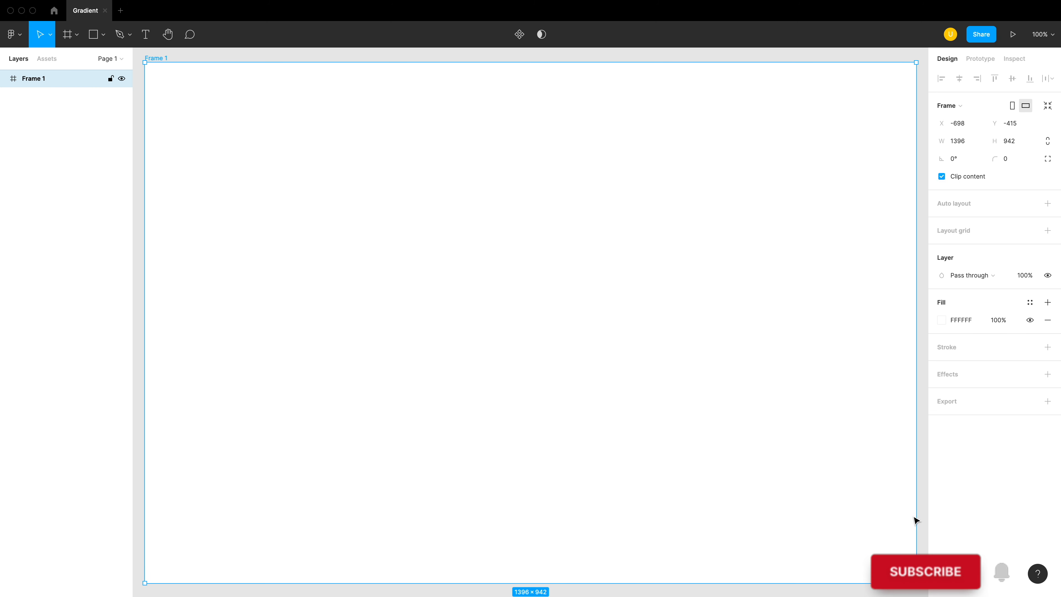
pyautogui.press('Escape')
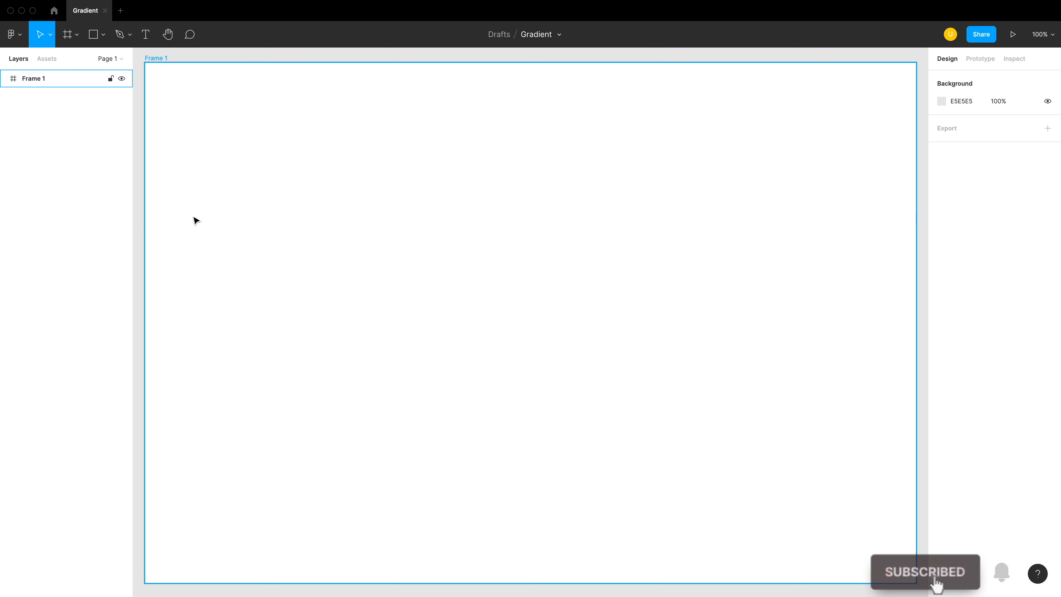
# - Draw a rectangle about 270 × 422 in the frame's upper left area and fill it with solid blue 0075FF
pyautogui.press('r')
pyautogui.moveTo(163, 105)
pyautogui.mouseDown()
pyautogui.moveTo(274, 222)
pyautogui.moveTo(358, 476)
pyautogui.moveTo(314, 494)
pyautogui.moveTo(301, 488)
pyautogui.moveTo(296, 398)
pyautogui.moveTo(313, 339)
pyautogui.mouseUp()
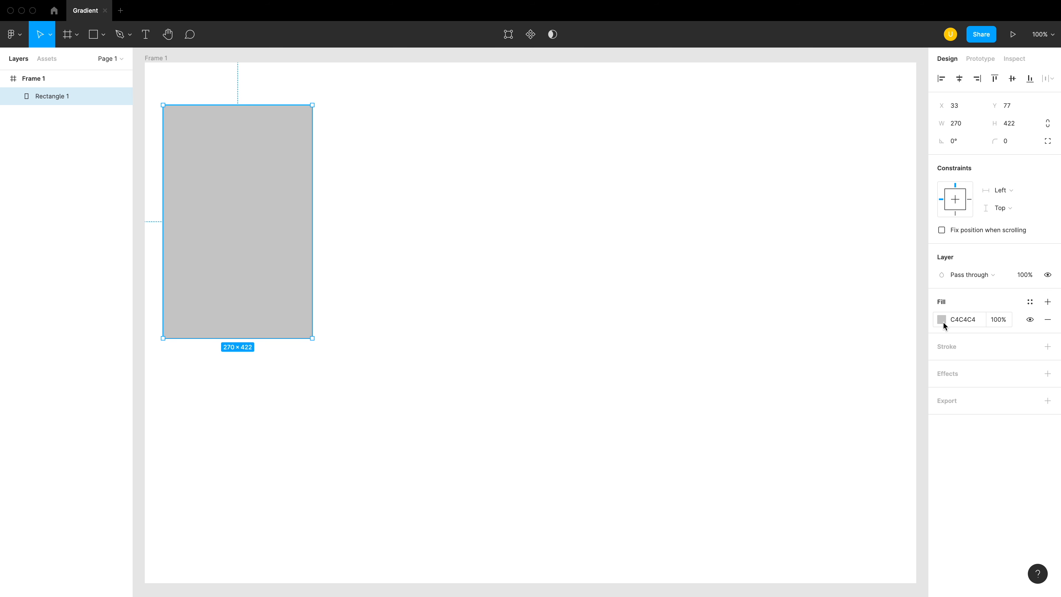
pyautogui.click(942, 320)
pyautogui.click(881, 466)
pyautogui.moveTo(917, 339); pyautogui.dragTo(928, 319)
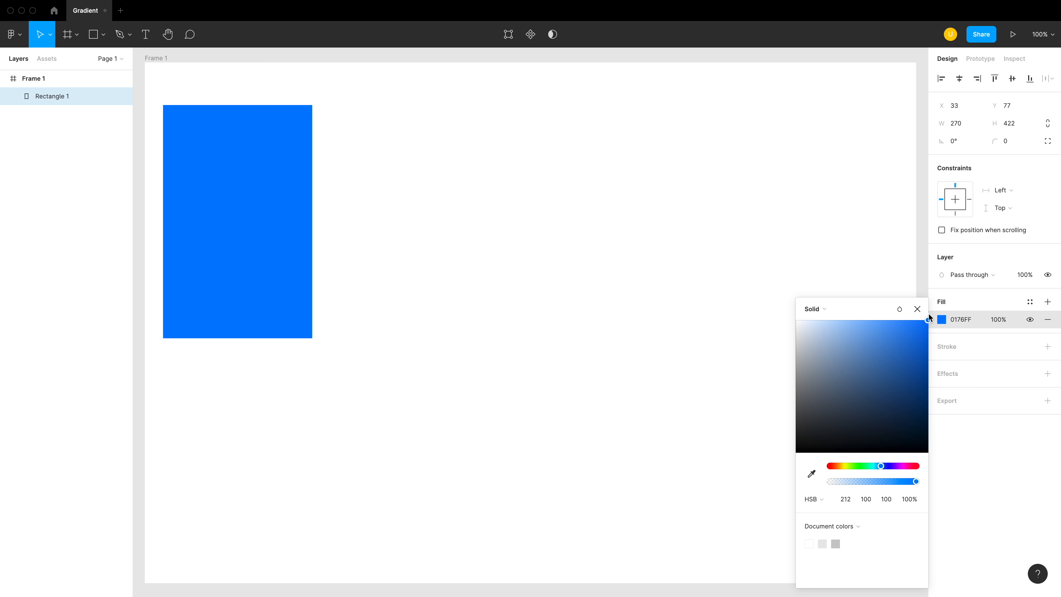
# - Change the rectangle's fill to a linear gradient whose end stop is fully opaque dark navy, HSB about 220, 99, 20
pyautogui.click(823, 309)
pyautogui.click(827, 322)
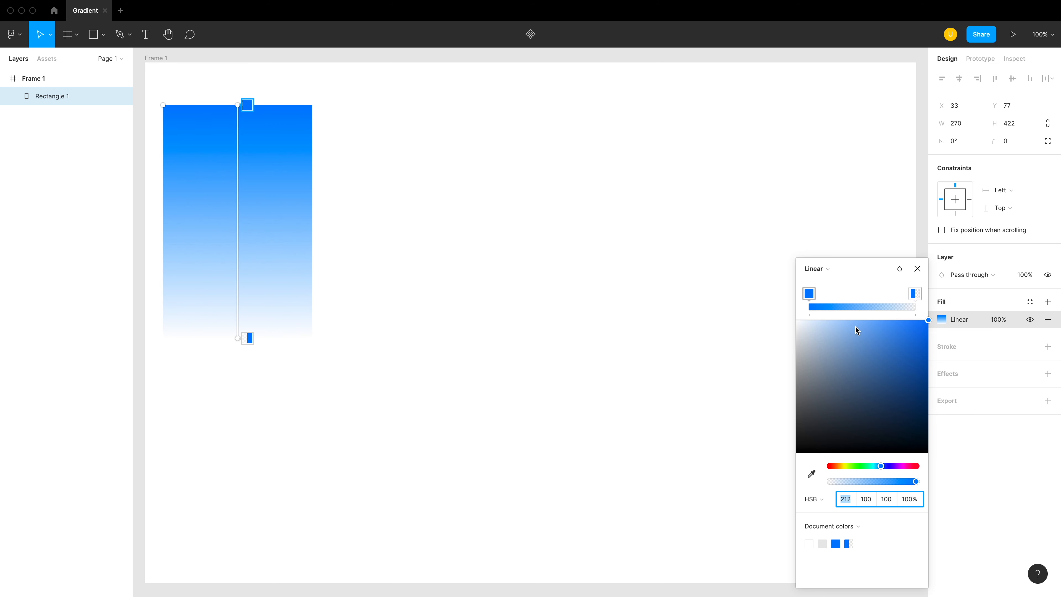
pyautogui.click(915, 296)
pyautogui.moveTo(851, 481); pyautogui.dragTo(917, 481)
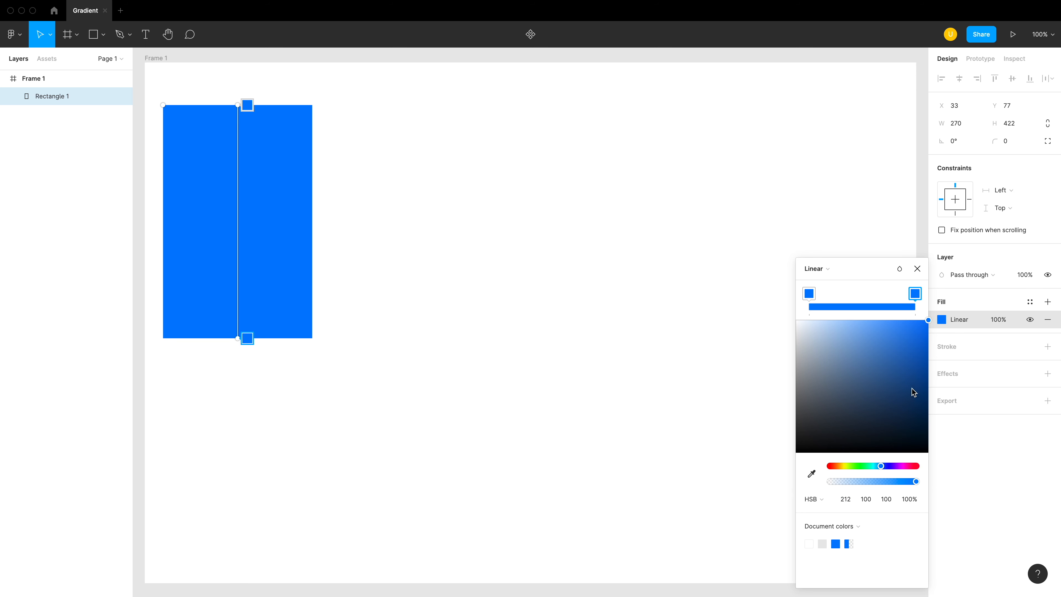
pyautogui.moveTo(881, 466); pyautogui.dragTo(883, 466)
pyautogui.moveTo(904, 384); pyautogui.dragTo(927, 430)
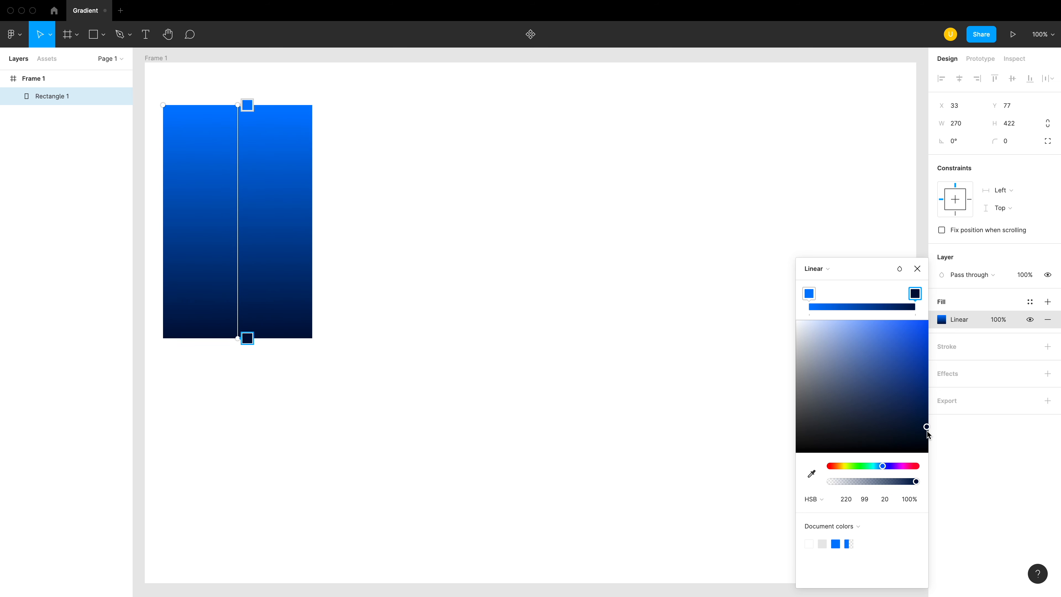
pyautogui.press('Escape')
# - Narrow the gradient rectangle from its right edge to about 105 wide
pyautogui.click(412, 344)
pyautogui.click(262, 300)
pyautogui.moveTo(316, 230); pyautogui.dragTo(241, 238)
pyautogui.hotkey('ctrl', 'd')
pyautogui.moveTo(232, 278); pyautogui.dragTo(274, 276)
pyautogui.click(942, 319)
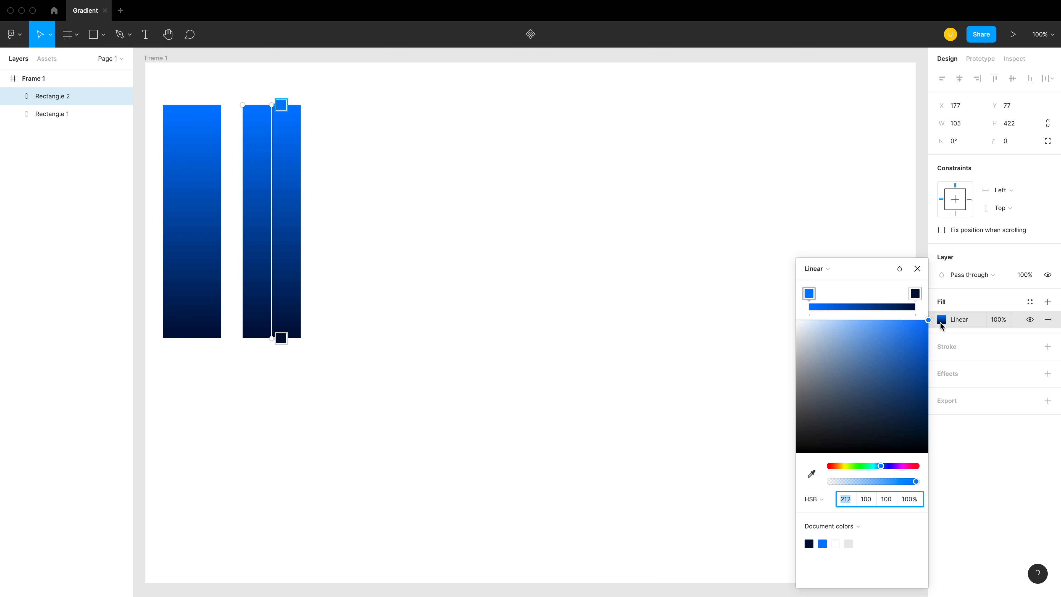
pyautogui.press('Escape')
pyautogui.press('Escape')
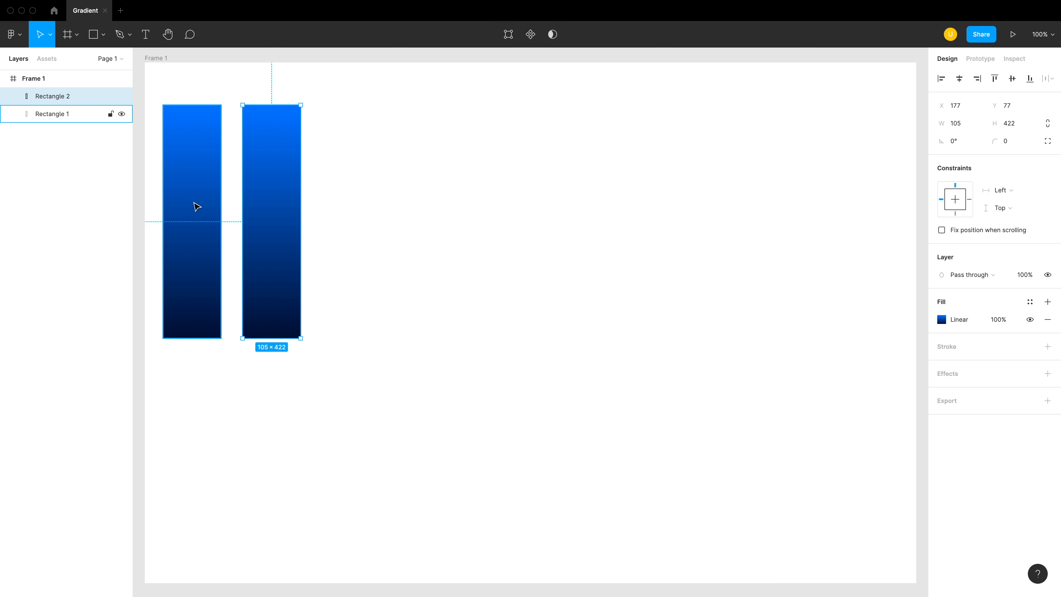
pyautogui.press('super+z')
pyautogui.press('super+z')
pyautogui.press('super+z')
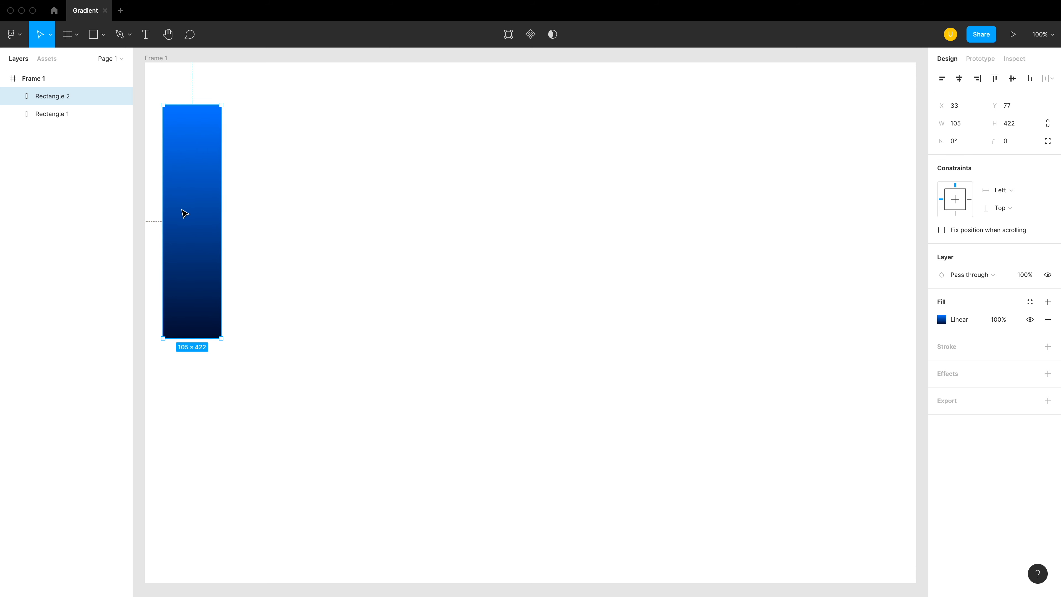
pyautogui.press('super+z')
# - Change the gradient's start stop to a lighter sky blue, HSB about 202, 72, 100
pyautogui.click(942, 320)
pyautogui.click(808, 294)
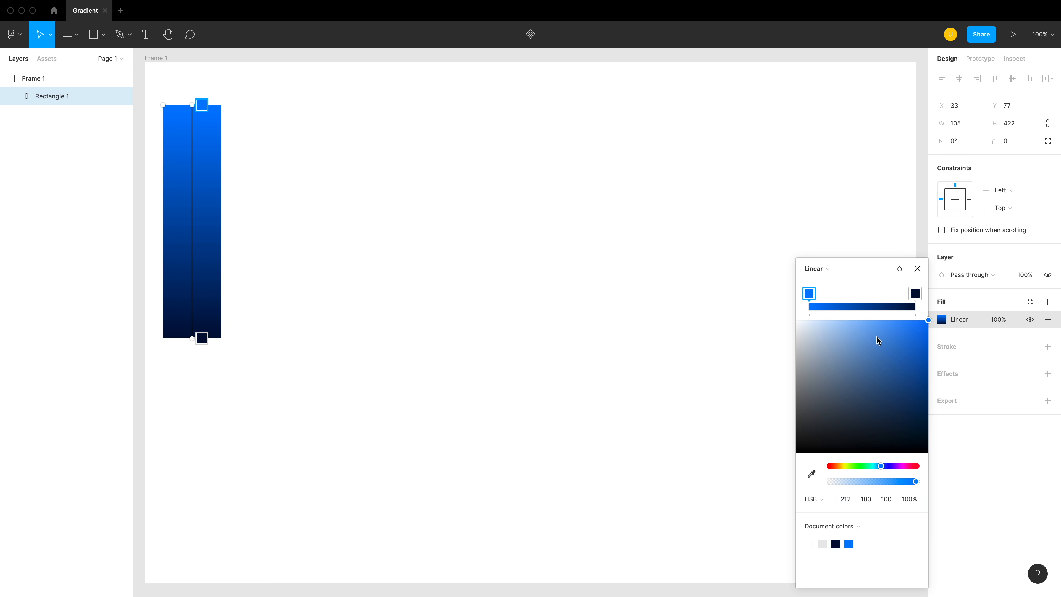
pyautogui.moveTo(879, 464); pyautogui.dragTo(878, 464)
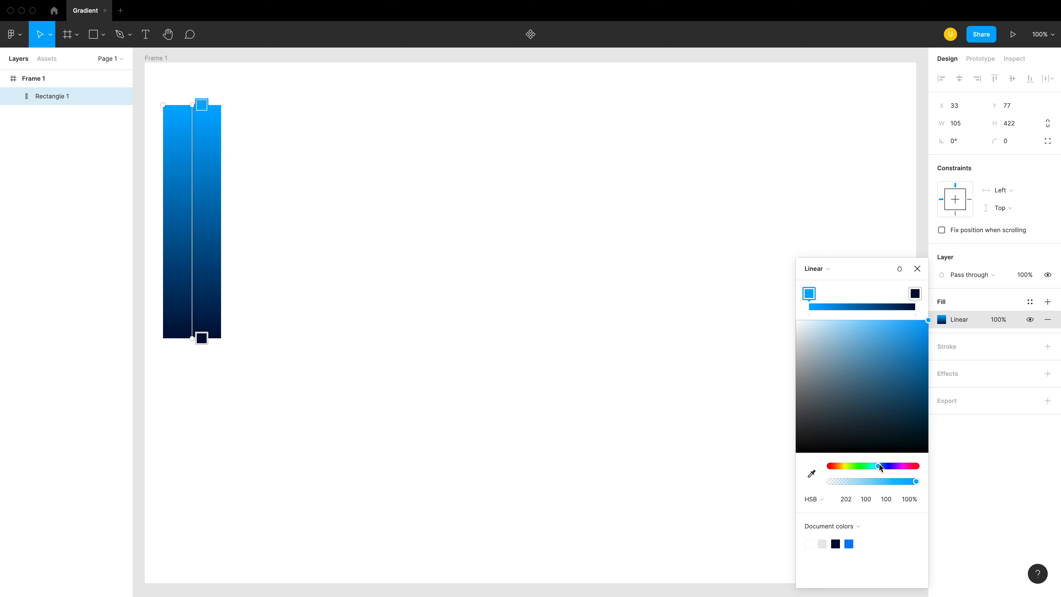
pyautogui.moveTo(917, 321); pyautogui.dragTo(891, 319)
pyautogui.click(501, 302)
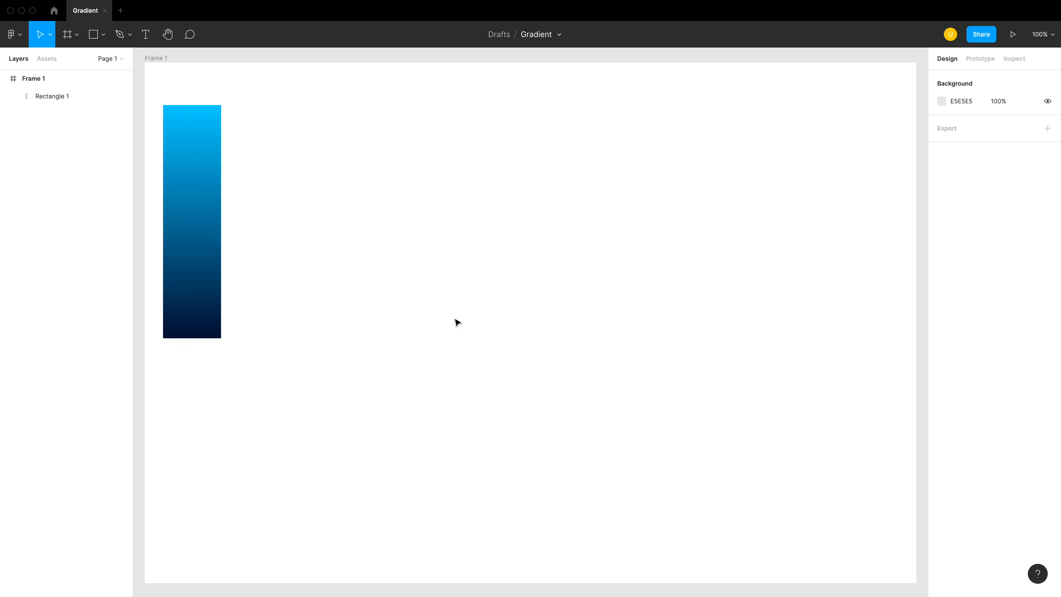
# - Duplicate the gradient rectangle and place the copy to its right at about X 181, Y 77
pyautogui.click(213, 263)
pyautogui.press('super+d')
pyautogui.moveTo(218, 263); pyautogui.dragTo(282, 246)
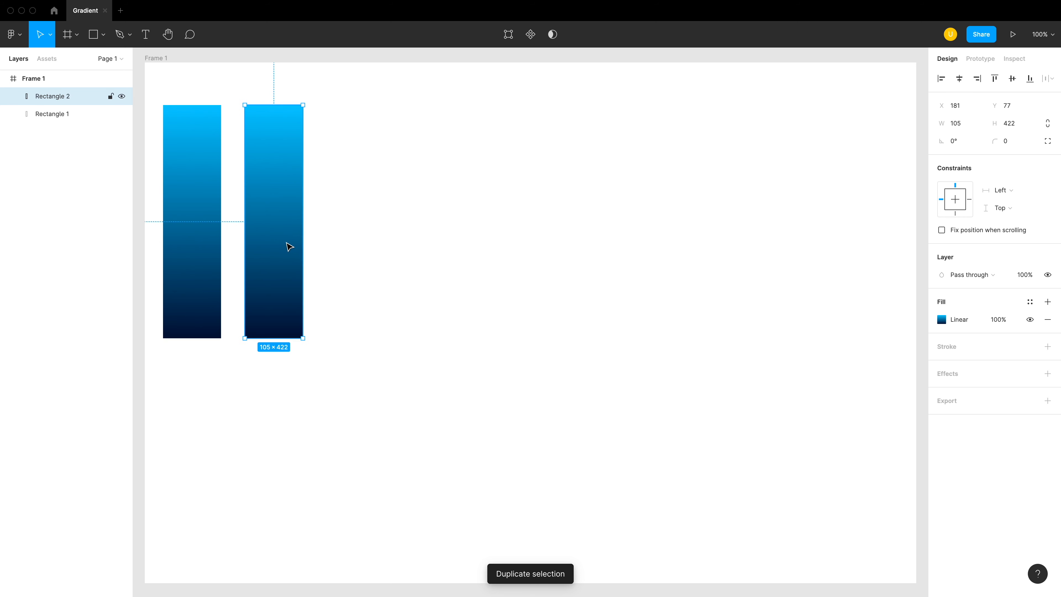
# - Set the end stop of the copy's gradient to the sky blue document color
pyautogui.click(943, 322)
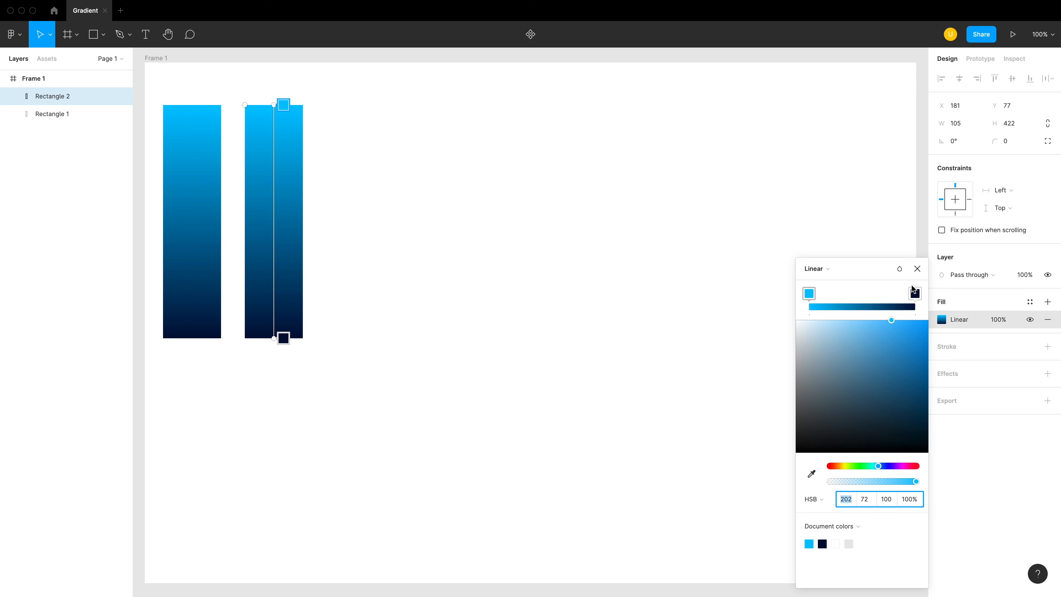
pyautogui.click(914, 298)
pyautogui.click(812, 474)
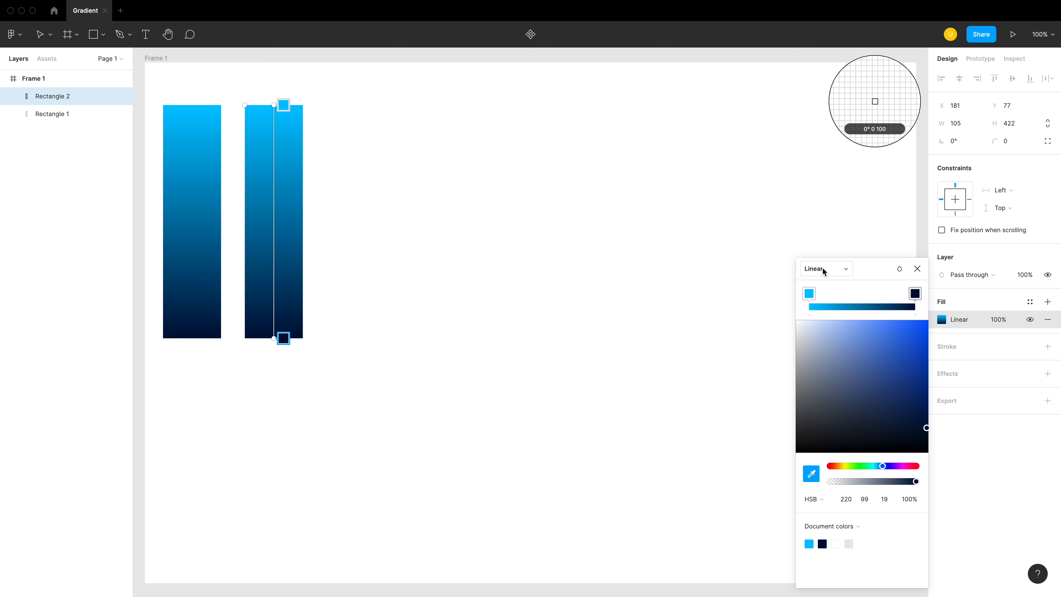
pyautogui.click(810, 544)
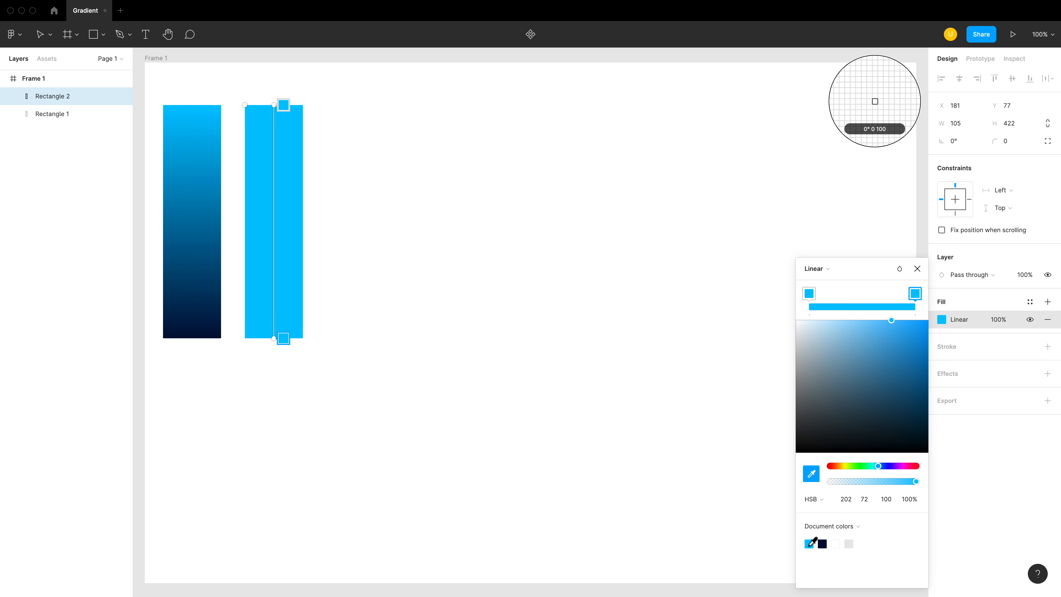
pyautogui.click(561, 324)
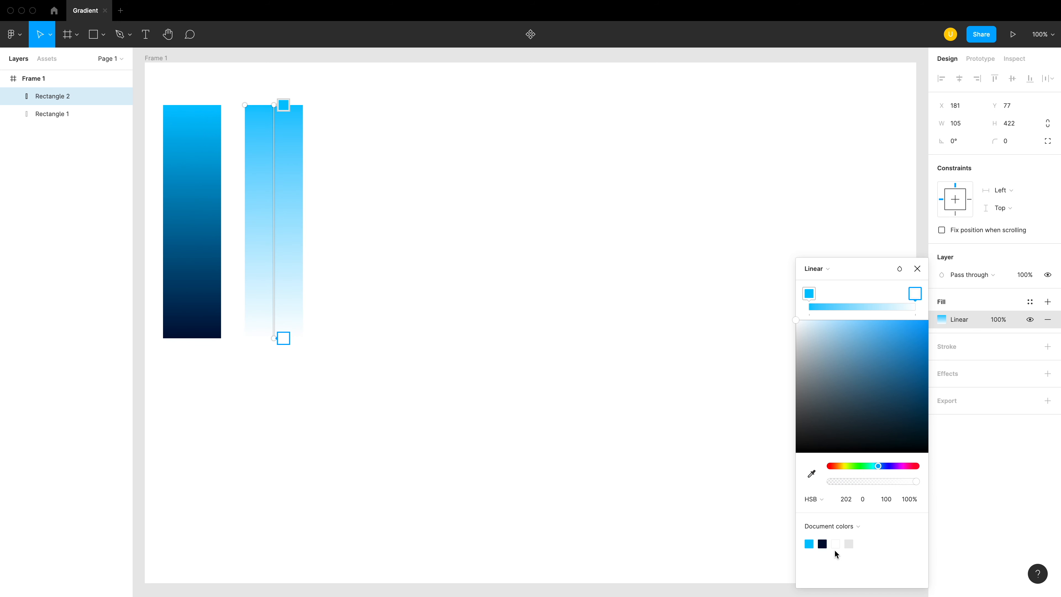
pyautogui.click(810, 543)
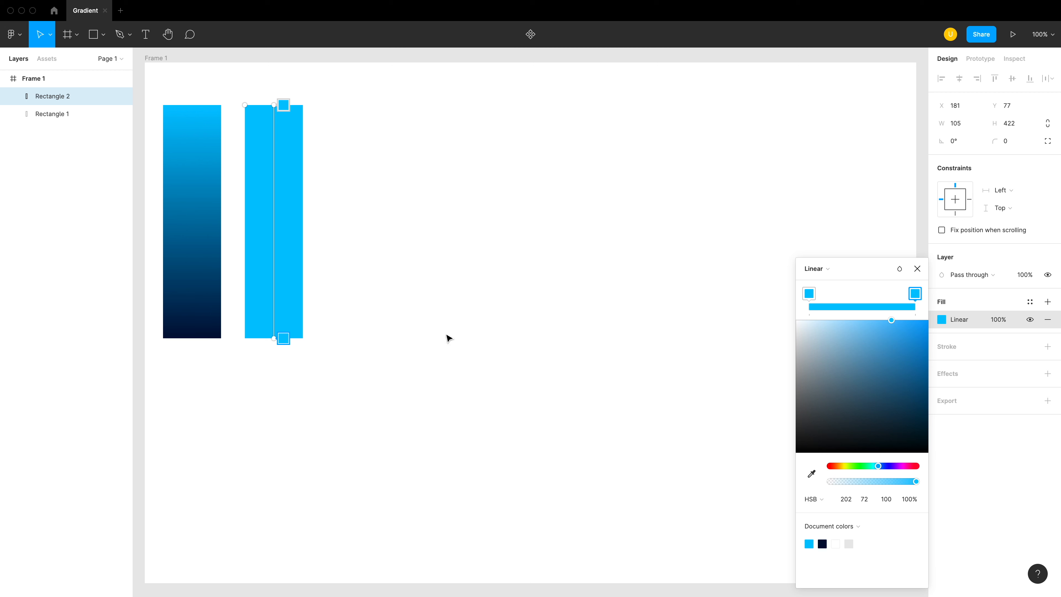
# - Lower the brightness of the copy's gradient end stop to 70
pyautogui.click(887, 500)
pyautogui.hotkey('shift', 'Down')
pyautogui.hotkey('shift', 'Down')
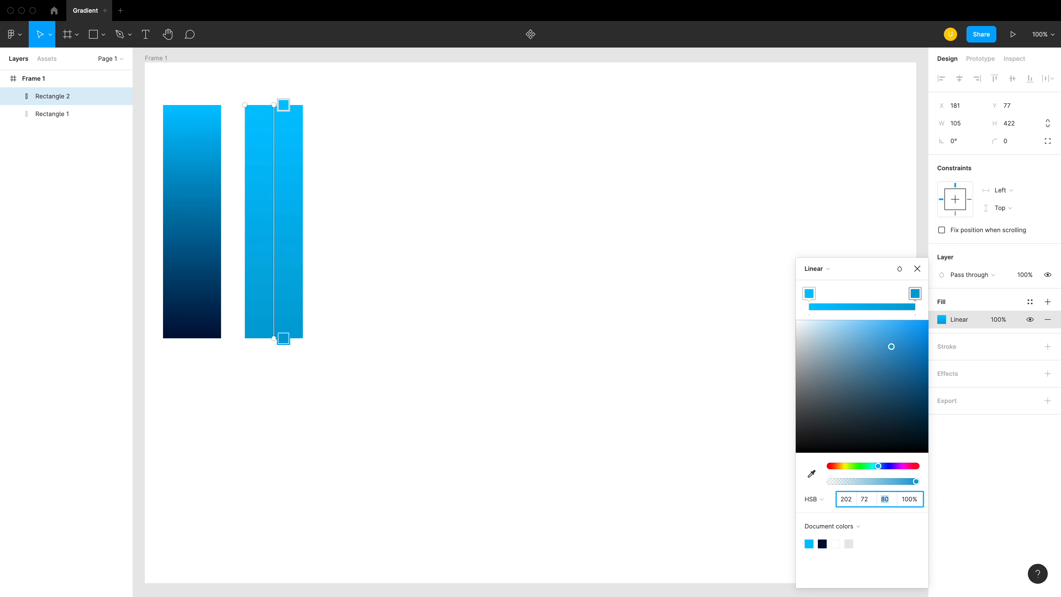
pyautogui.hotkey('shift', 'Down')
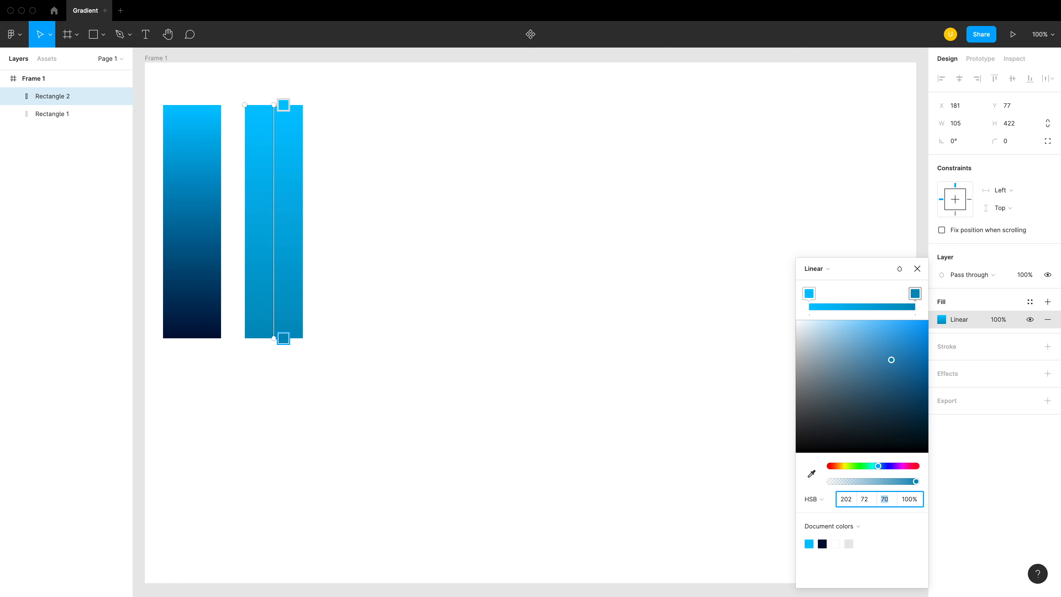
pyautogui.click(768, 395)
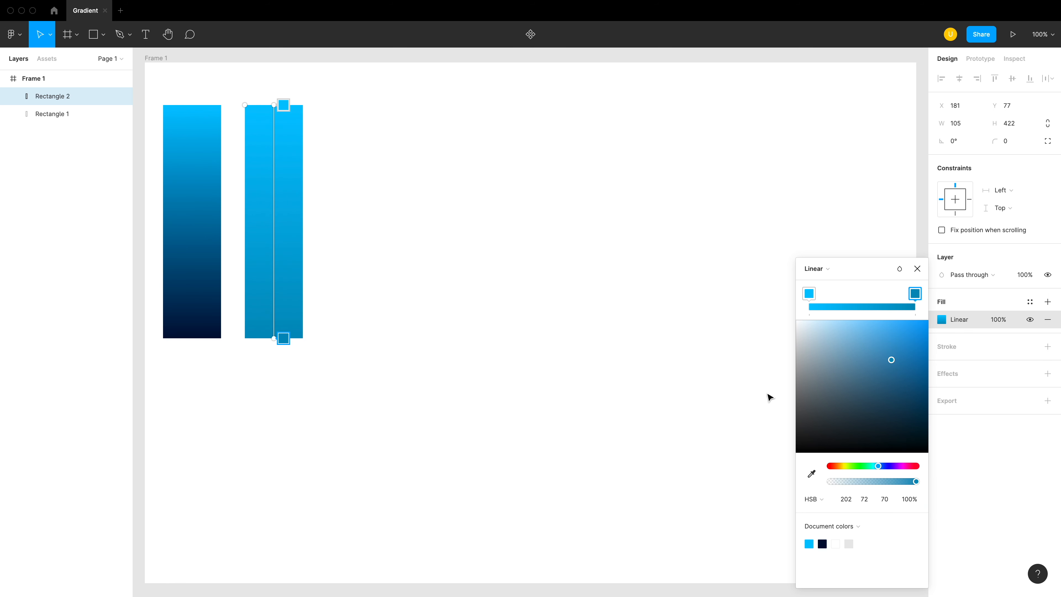
pyautogui.click(634, 340)
# - Narrow the second rectangle to about 71 wide and duplicate it to the right at about X 295
pyautogui.click(285, 230)
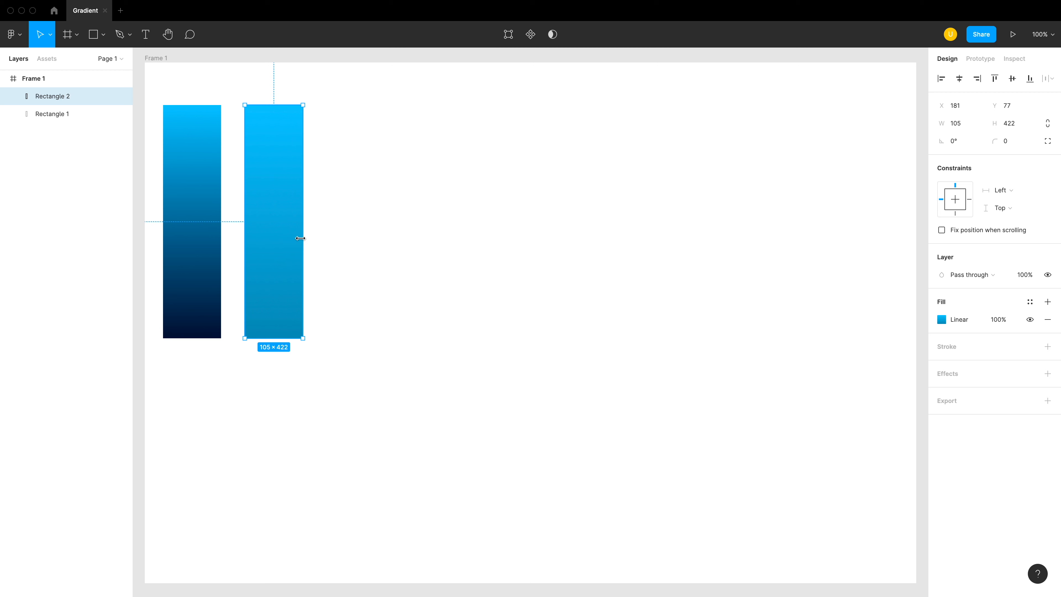
pyautogui.moveTo(301, 237); pyautogui.dragTo(330, 270)
pyautogui.press('super+d')
# - Set the hue of both gradient stops of the third rectangle to 227
pyautogui.click(942, 319)
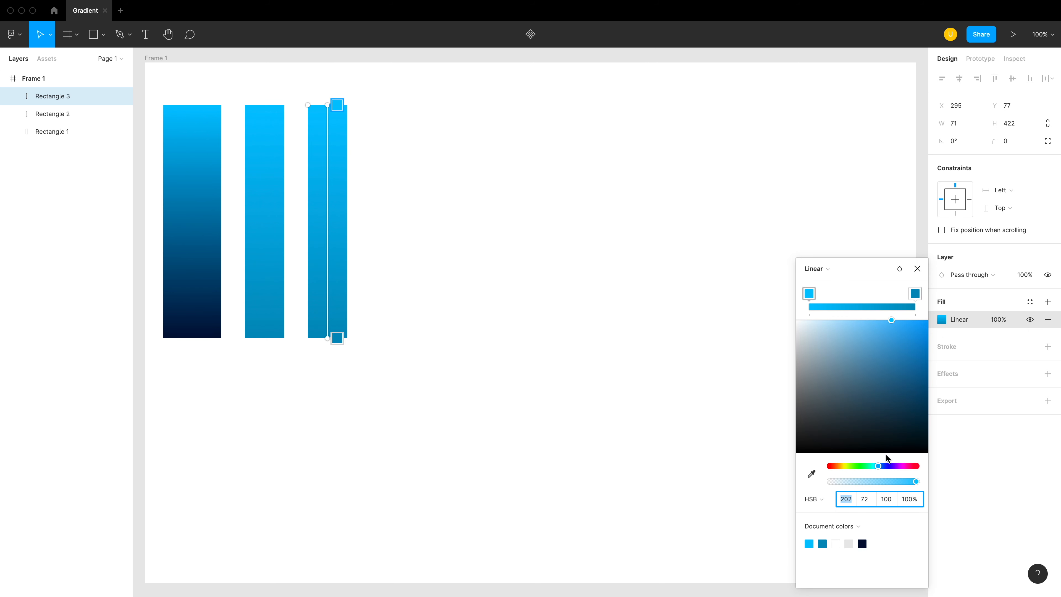
pyautogui.click(807, 292)
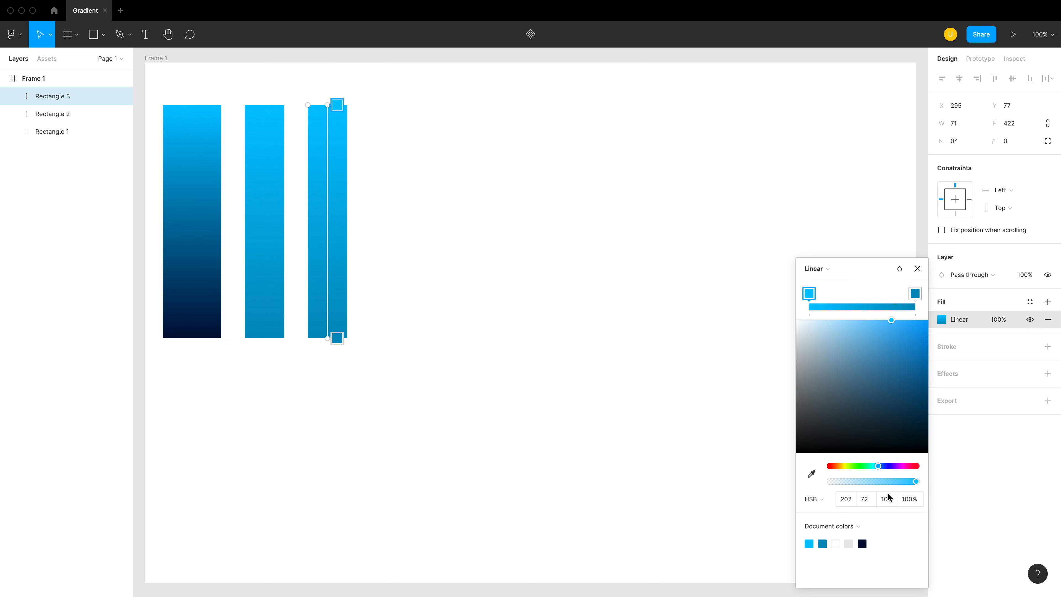
pyautogui.moveTo(879, 464); pyautogui.dragTo(884, 465)
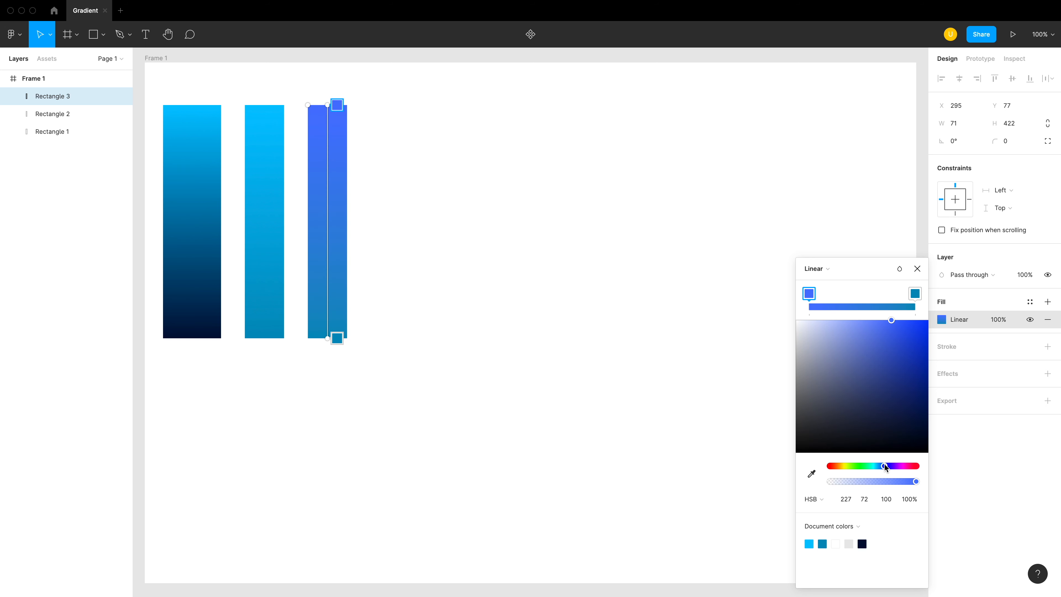
pyautogui.click(916, 294)
pyautogui.click(843, 500)
pyautogui.write('227')
pyautogui.press('Return')
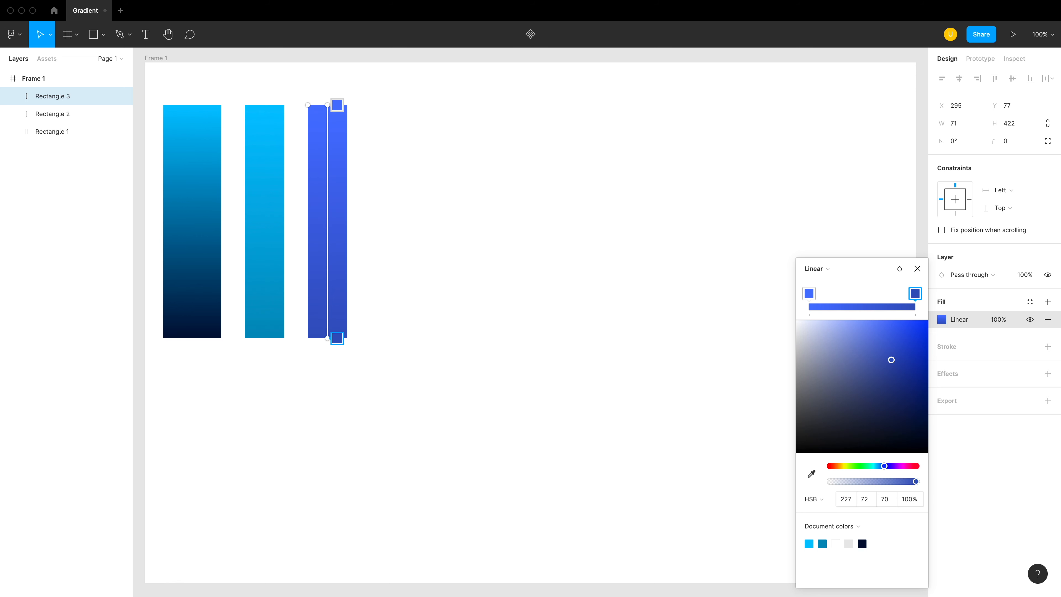
pyautogui.press('Escape')
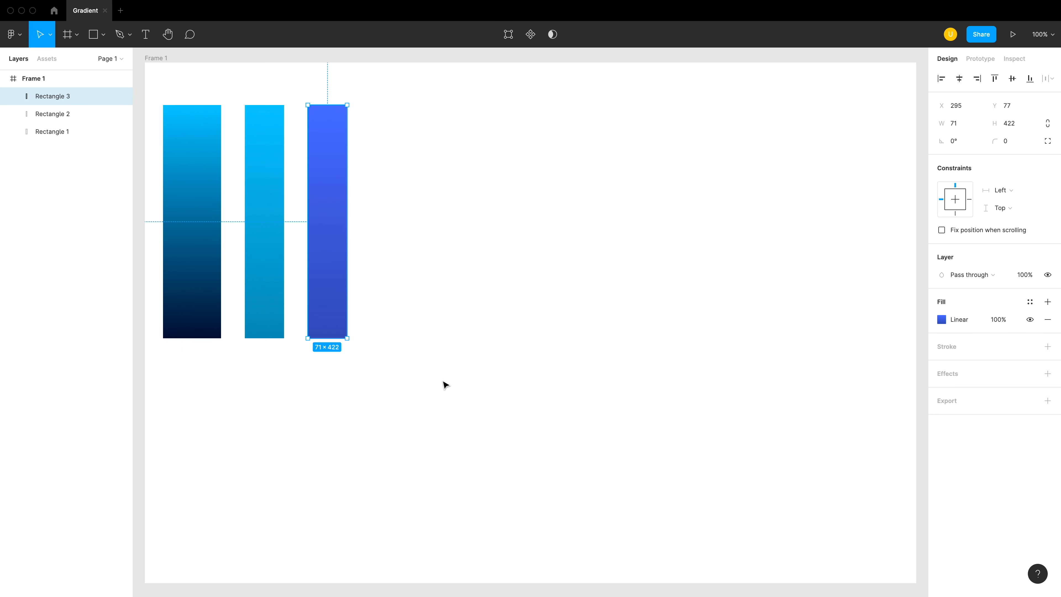
# - Move the indigo rectangle closer to the second one and duplicate it to the right at about X 371
pyautogui.click(437, 379)
pyautogui.click(323, 264)
pyautogui.moveTo(323, 264); pyautogui.dragTo(371, 264)
pyautogui.hotkey('ctrl', 'd')
# - Set the hue of both gradient stops of the fourth rectangle to 281
pyautogui.click(941, 320)
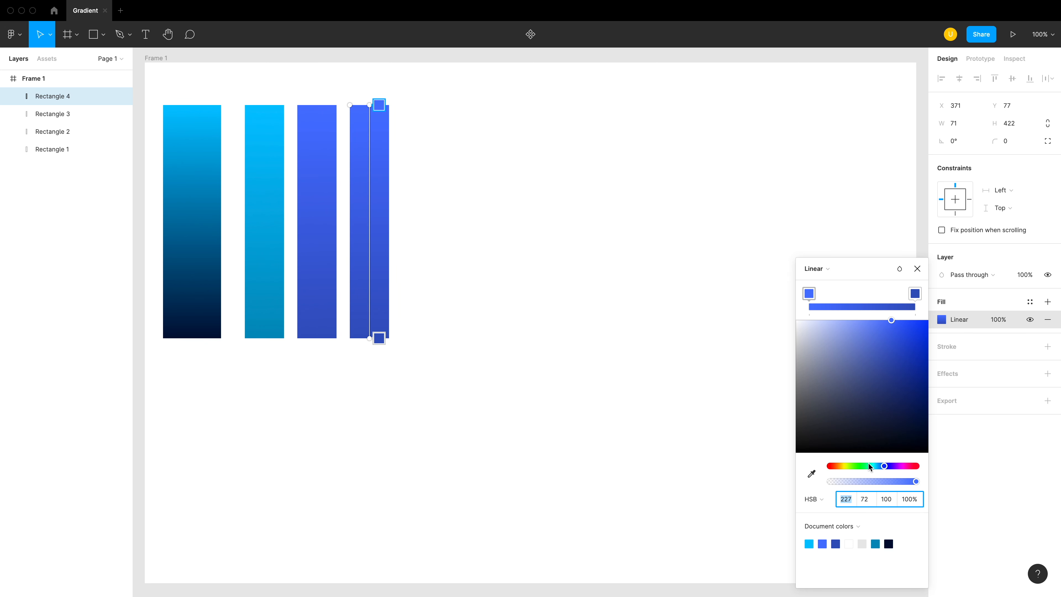
pyautogui.moveTo(885, 466); pyautogui.dragTo(897, 464)
pyautogui.click(845, 501)
pyautogui.click(915, 293)
pyautogui.click(847, 500)
pyautogui.write('281')
pyautogui.press('Return')
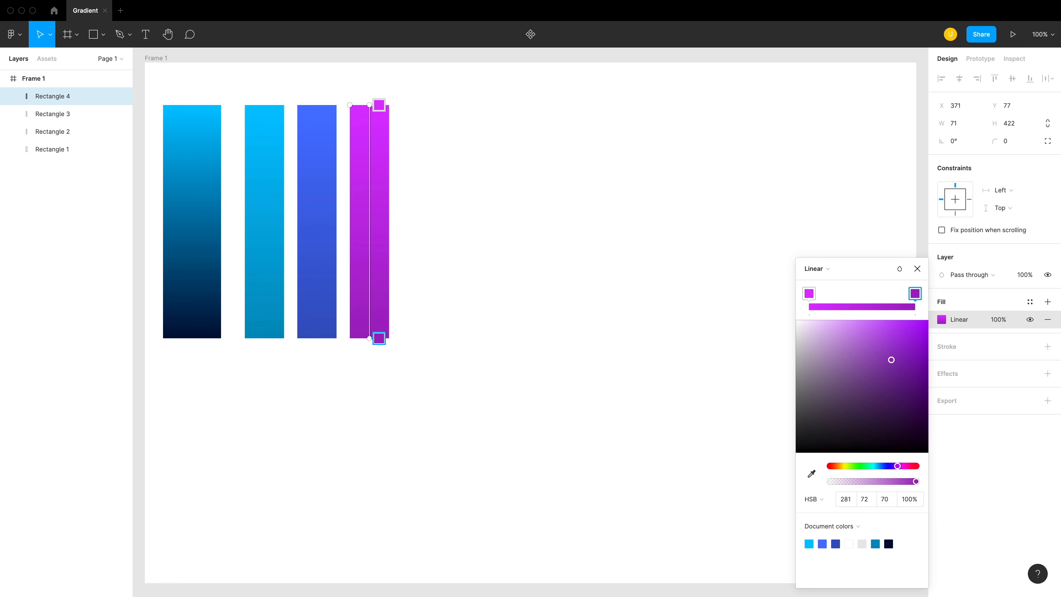
pyautogui.click(524, 441)
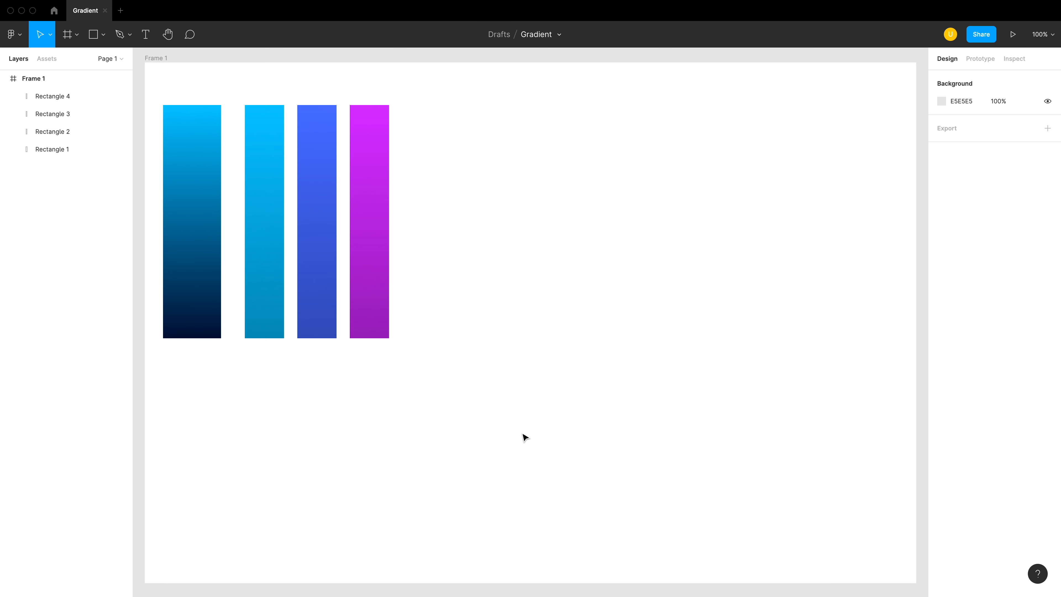
# - Copy the purple gradient rectangle and place the copy to its right at about X 466, Y 77
pyautogui.click(384, 292)
pyautogui.hotkey('ctrl', 'c')
pyautogui.hotkey('ctrl', 'v')
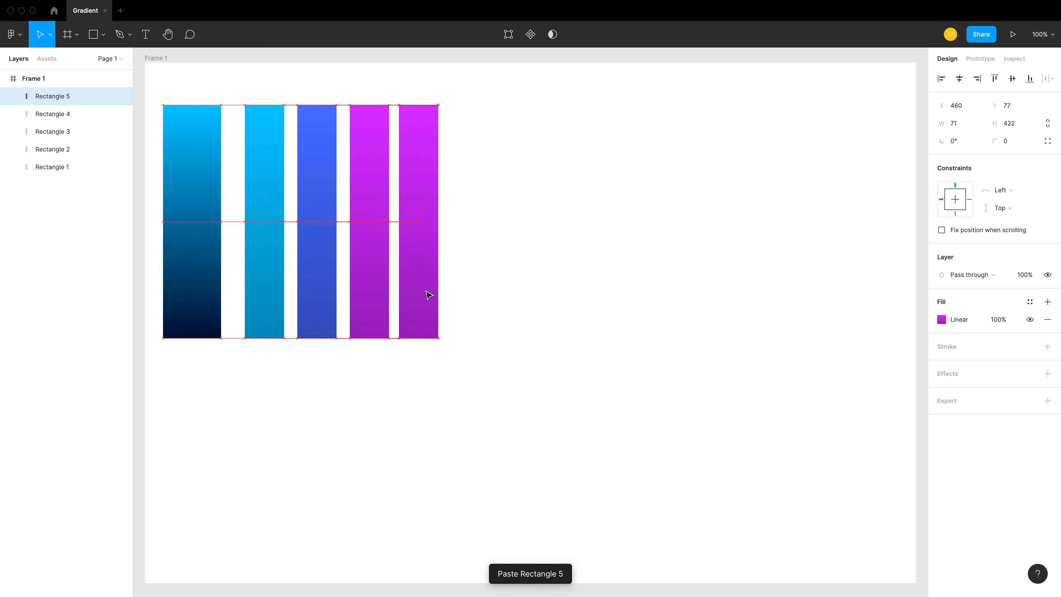
# - Set the hue of both gradient stops of the fifth rectangle to 320
pyautogui.click(942, 320)
pyautogui.click(905, 466)
pyautogui.click(913, 296)
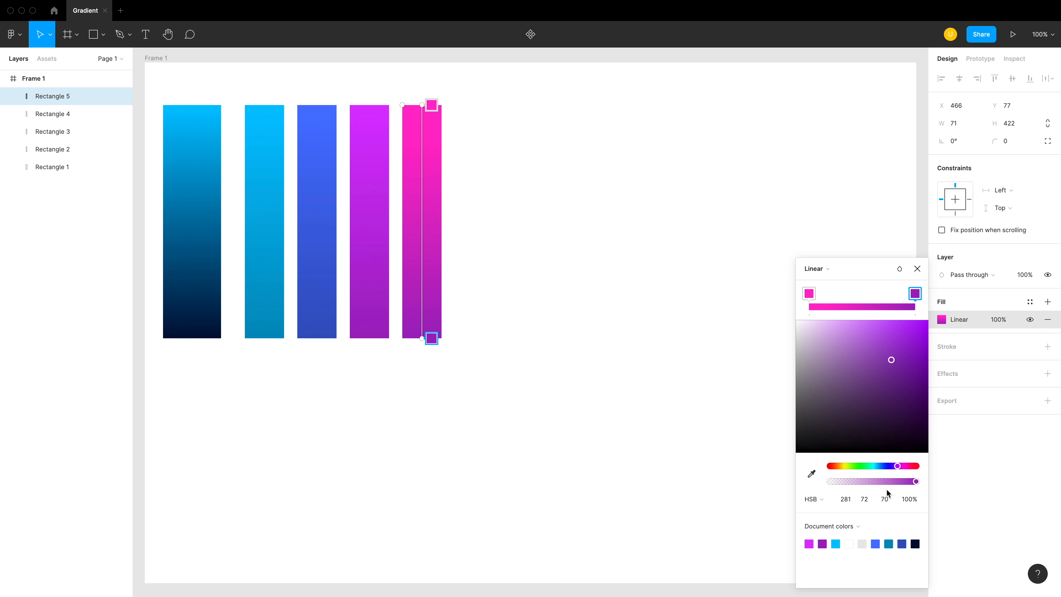
pyautogui.click(846, 499)
pyautogui.write('313')
pyautogui.press('Return')
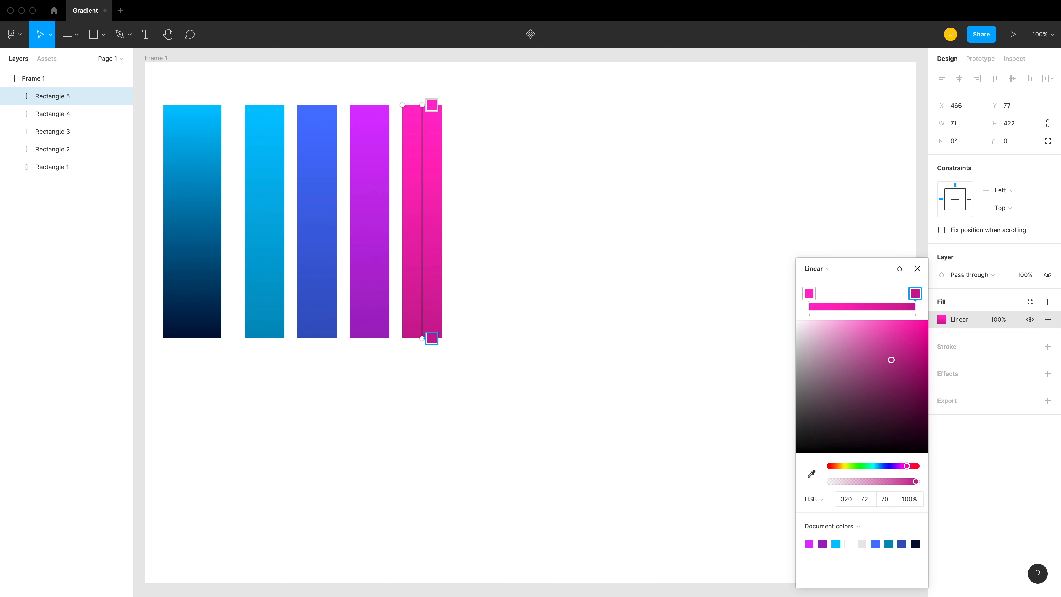
pyautogui.click(521, 444)
# - Copy the pink gradient rectangle and place the copy to its right at about X 561, Y 77
pyautogui.click(422, 300)
pyautogui.hotkey('ctrl', 'c')
pyautogui.hotkey('ctrl', 'v')
pyautogui.moveTo(422, 300); pyautogui.dragTo(474, 299)
# - Set the hue of both gradient stops of the sixth rectangle to 7
pyautogui.click(942, 320)
pyautogui.click(832, 466)
pyautogui.click(845, 500)
pyautogui.click(915, 294)
pyautogui.click(846, 501)
pyautogui.write('7')
pyautogui.press('Return')
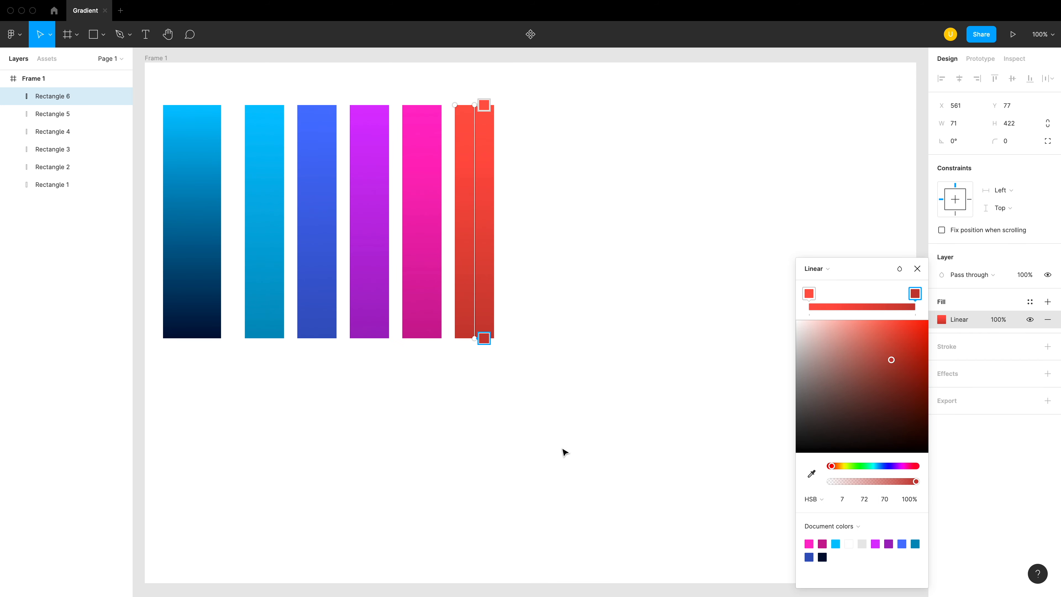
# - Copy the red gradient rectangle and place the copy to its right at about X 656, Y 77
pyautogui.click(564, 452)
pyautogui.press('super+c')
pyautogui.press('super+v')
pyautogui.moveTo(474, 320); pyautogui.dragTo(527, 320)
# - Set the hue of both gradient stops of the seventh rectangle to 36
pyautogui.click(941, 319)
pyautogui.write('36')
pyautogui.press('Return')
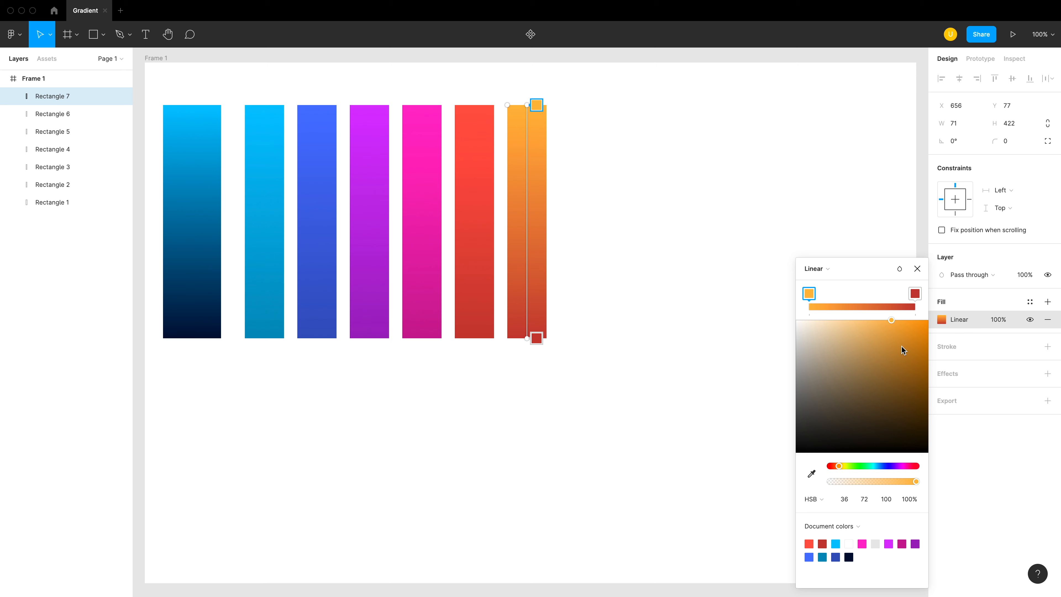
pyautogui.click(915, 294)
pyautogui.click(844, 499)
pyautogui.write('36')
pyautogui.press('Return')
pyautogui.click(630, 480)
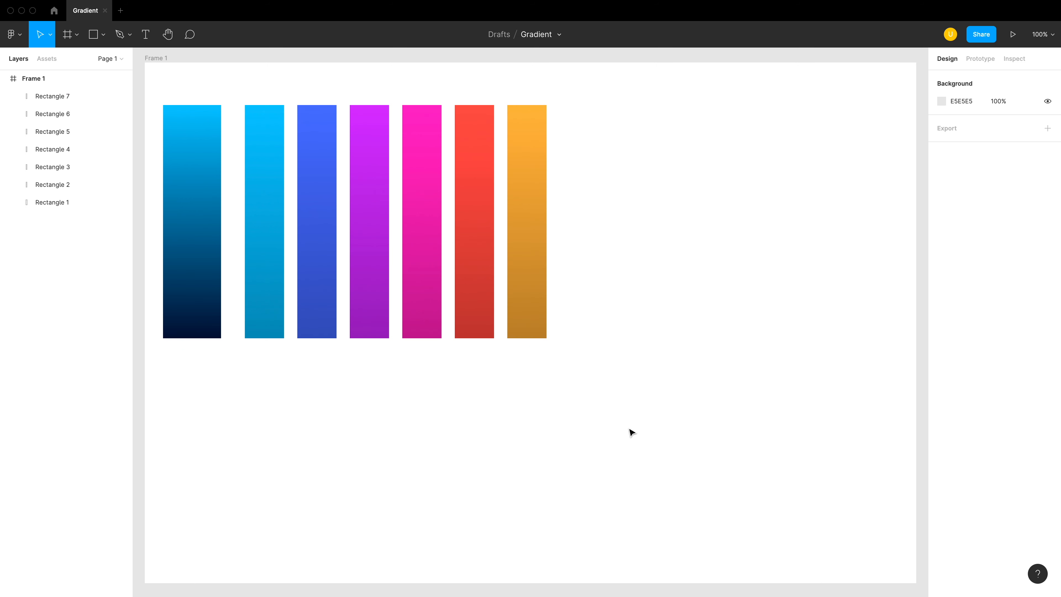
# - Copy the orange gradient rectangle and place the copy to its right at about X 751, Y 77
pyautogui.click(540, 316)
pyautogui.press('super+c')
pyautogui.press('super+v')
pyautogui.moveTo(540, 316); pyautogui.dragTo(592, 316)
# - Set the hue of both gradient stops of the eighth rectangle to 94
pyautogui.click(942, 320)
pyautogui.click(848, 467)
pyautogui.click(844, 500)
pyautogui.write('94')
pyautogui.press('Return')
pyautogui.click(915, 293)
pyautogui.click(844, 501)
pyautogui.write('94')
pyautogui.press('Return')
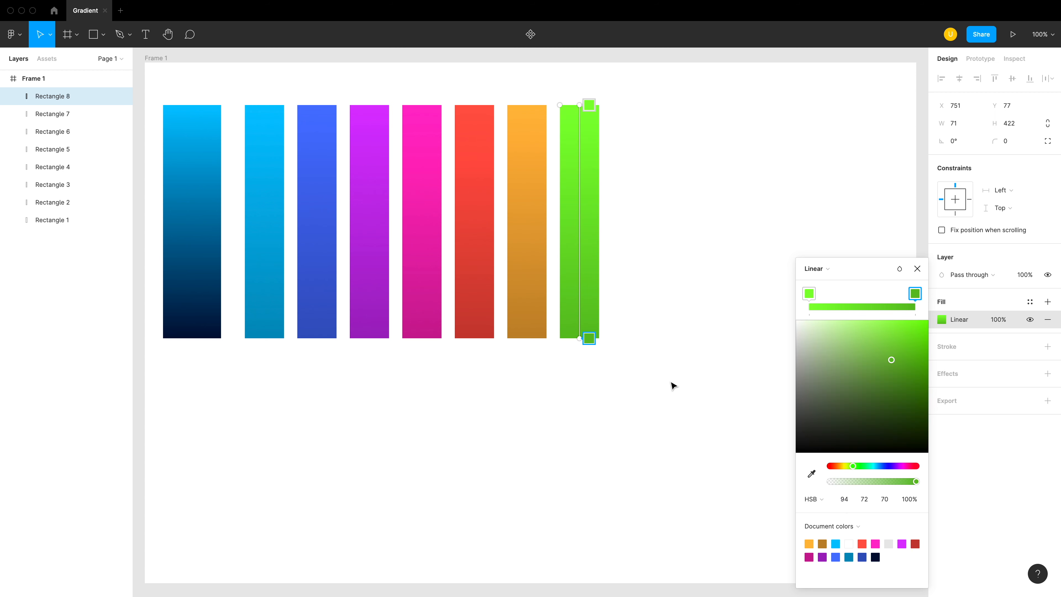
# - Lower the saturation of both gradient stops of the green rectangle to 52
pyautogui.click(589, 105)
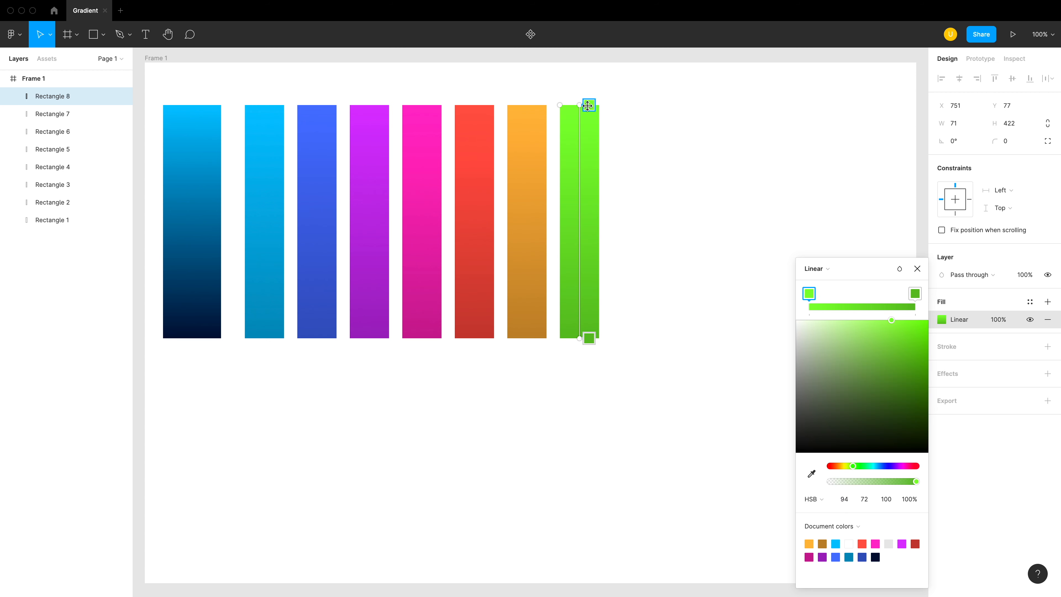
pyautogui.click(865, 499)
pyautogui.hotkey('shift', 'Down')
pyautogui.hotkey('shift', 'Down')
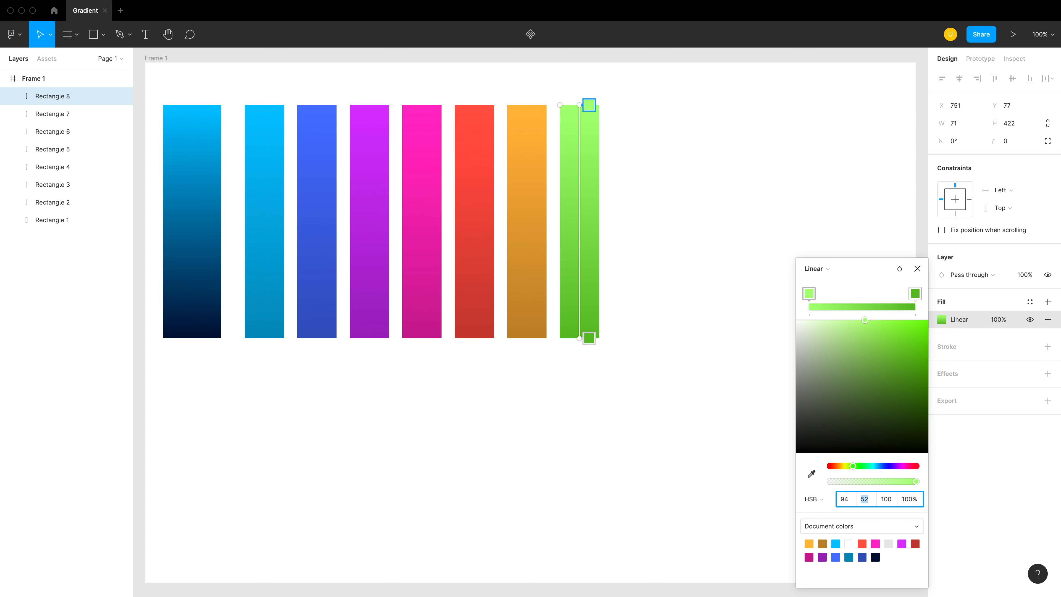
pyautogui.click(590, 337)
pyautogui.click(865, 498)
pyautogui.hotkey('shift', 'Down')
pyautogui.hotkey('shift', 'Down')
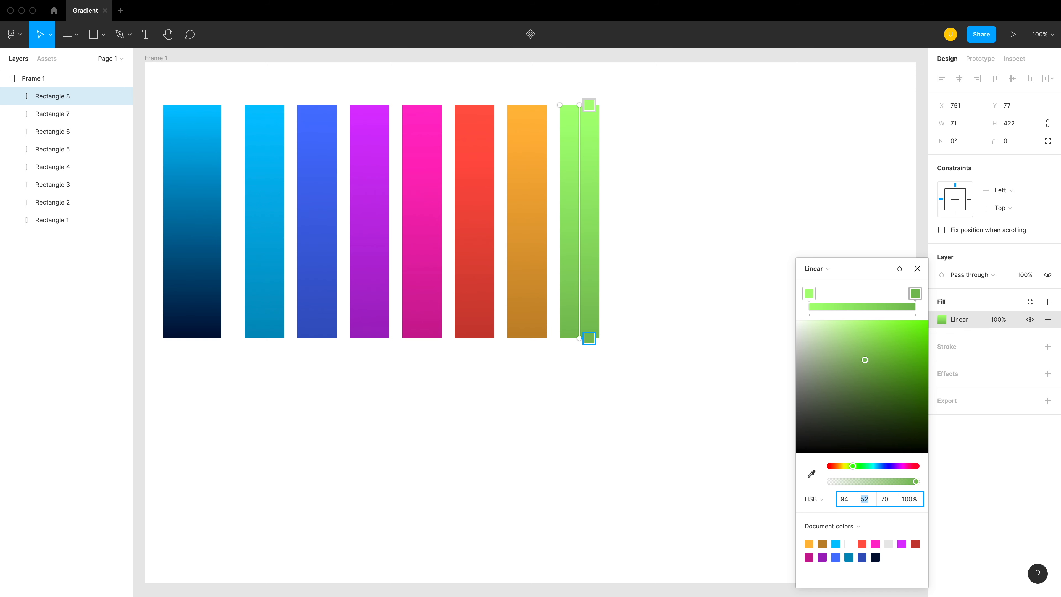
pyautogui.press('Escape')
pyautogui.press('Escape')
# - Set the saturation of both gradient stops of the pink rectangle to 50
pyautogui.click(436, 333)
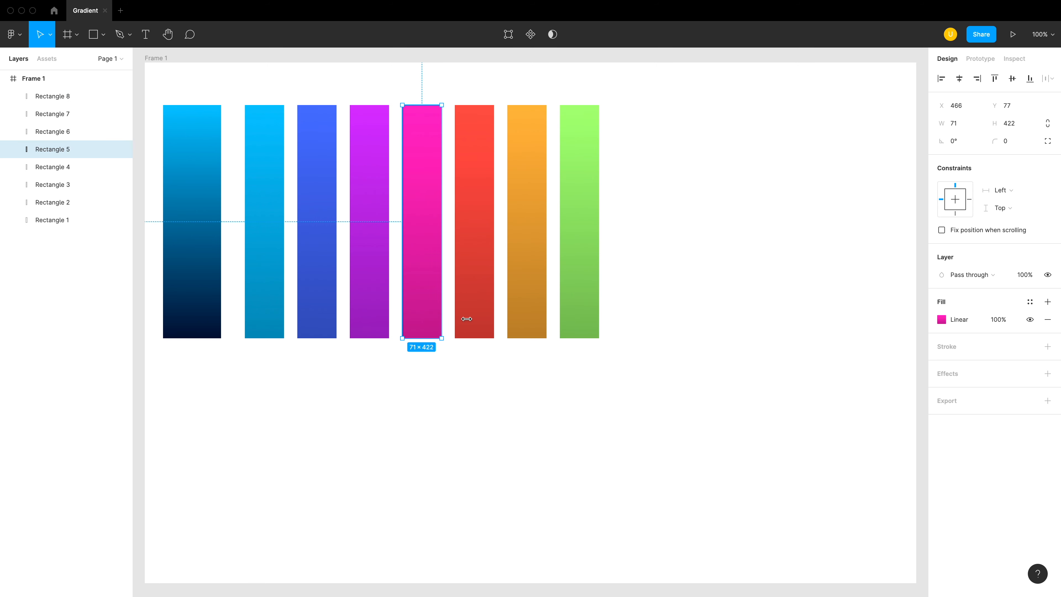
pyautogui.click(953, 320)
pyautogui.click(865, 499)
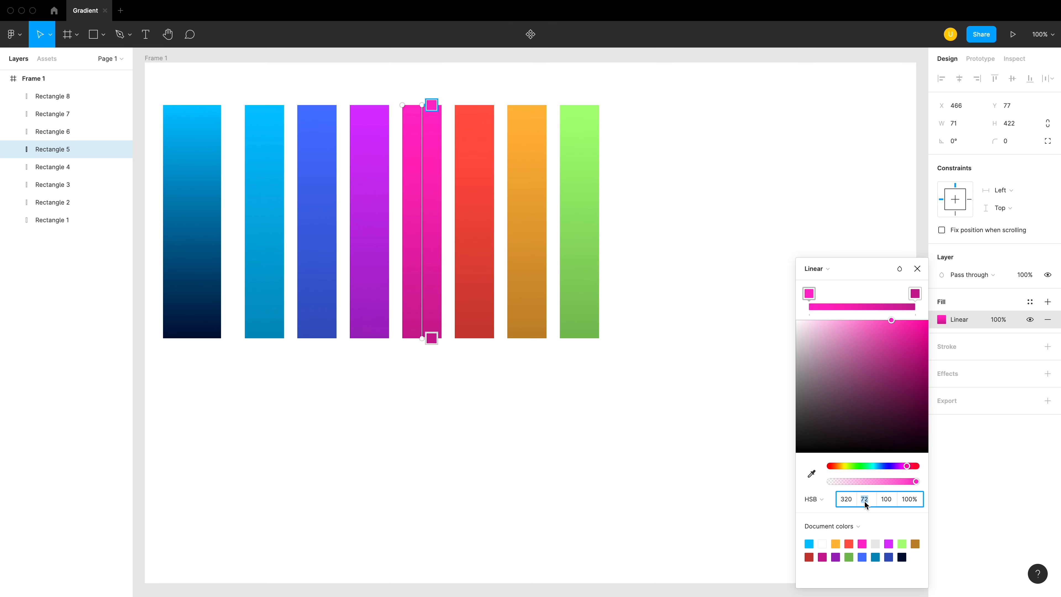
pyautogui.write('50')
pyautogui.press('Return')
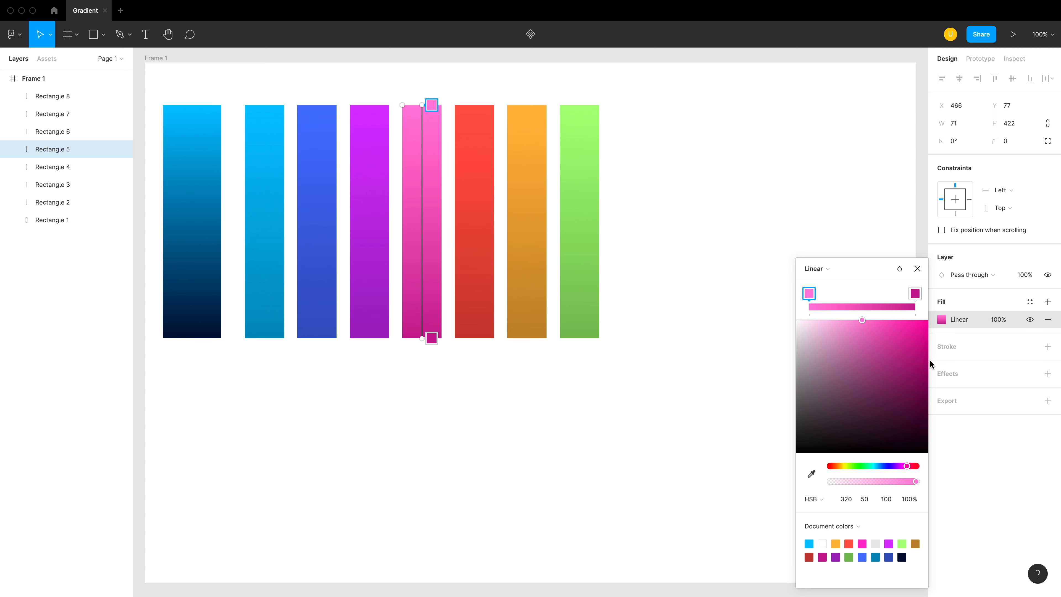
pyautogui.click(915, 295)
pyautogui.click(864, 500)
pyautogui.write('5')
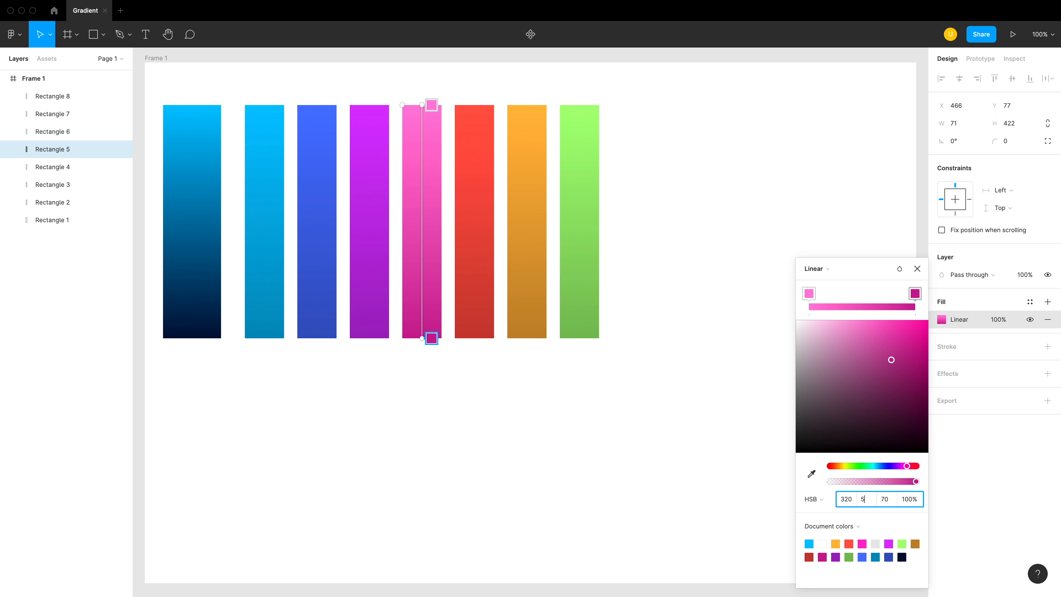
pyautogui.write('0')
pyautogui.press('Return')
pyautogui.click(713, 394)
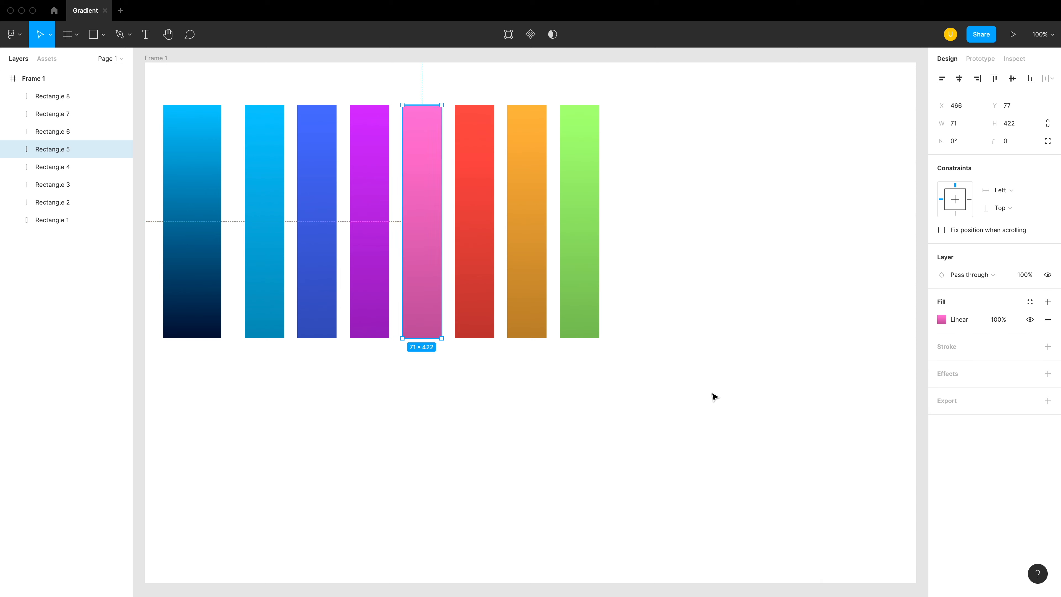
# - Shorten all eight gradient rectangles together to a height of about 136 and move the row up to about Y 39
pyautogui.click(696, 397)
pyautogui.keyDown('alt'); pyautogui.click(484, 338); pyautogui.keyUp('alt')
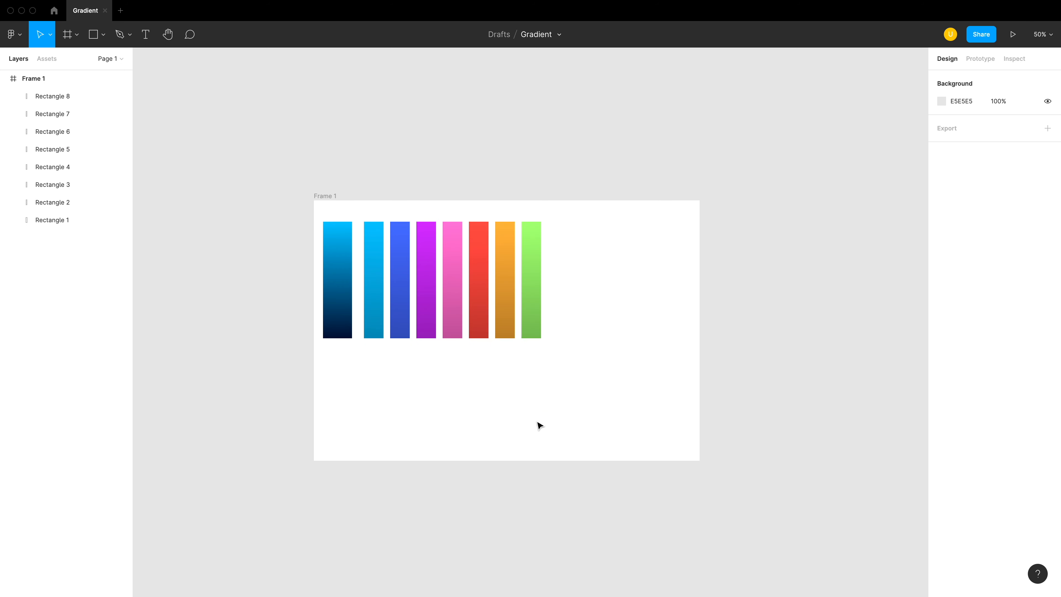
pyautogui.click(336, 291)
pyautogui.click(438, 427)
pyautogui.moveTo(549, 352); pyautogui.dragTo(347, 292)
pyautogui.moveTo(420, 340); pyautogui.dragTo(450, 241)
pyautogui.click(464, 319)
# - Draw a rectangle below the gradient row at about X 198, Y 411 and size it 220 × 48
pyautogui.press('r')
pyautogui.moveTo(368, 313); pyautogui.dragTo(453, 335)
pyautogui.click(961, 124)
pyautogui.write('300')
pyautogui.press('Tab')
pyautogui.write('48')
pyautogui.press('Return')
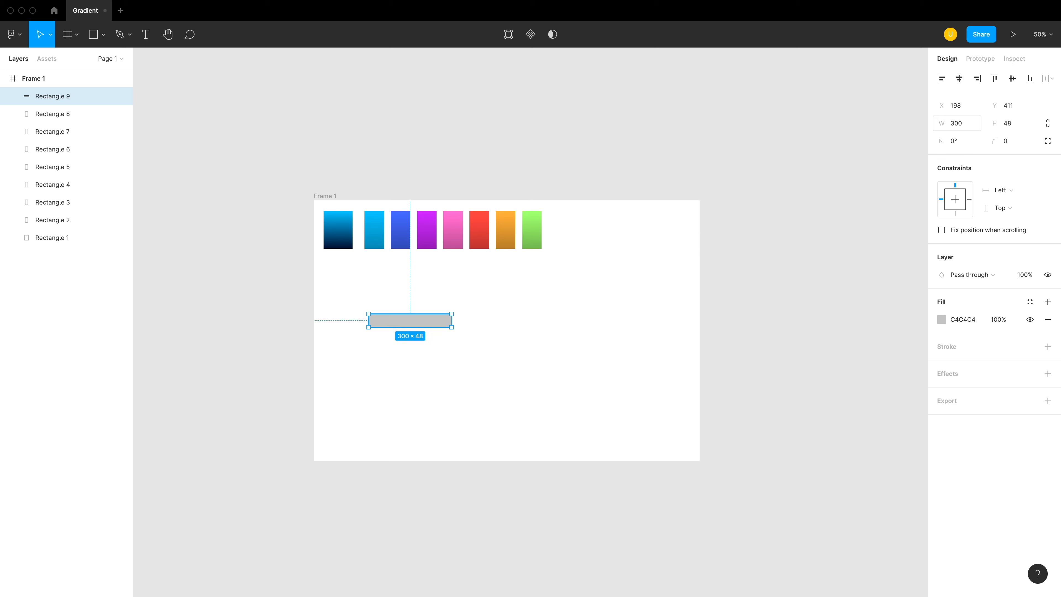
pyautogui.click(981, 123)
pyautogui.write('220')
pyautogui.press('Return')
# - Round the grey rectangle's corners with a radius of 42
pyautogui.click(1012, 142)
pyautogui.write('16')
pyautogui.press('Return')
pyautogui.click(671, 309)
pyautogui.press('super+plus')
pyautogui.click(399, 330)
pyautogui.click(1014, 142)
pyautogui.write('42')
pyautogui.press('Return')
pyautogui.click(803, 232)
# - Copy the properties of the first cyan-to-navy rectangle and paste them onto the grey rounded rectangle
pyautogui.click(443, 330)
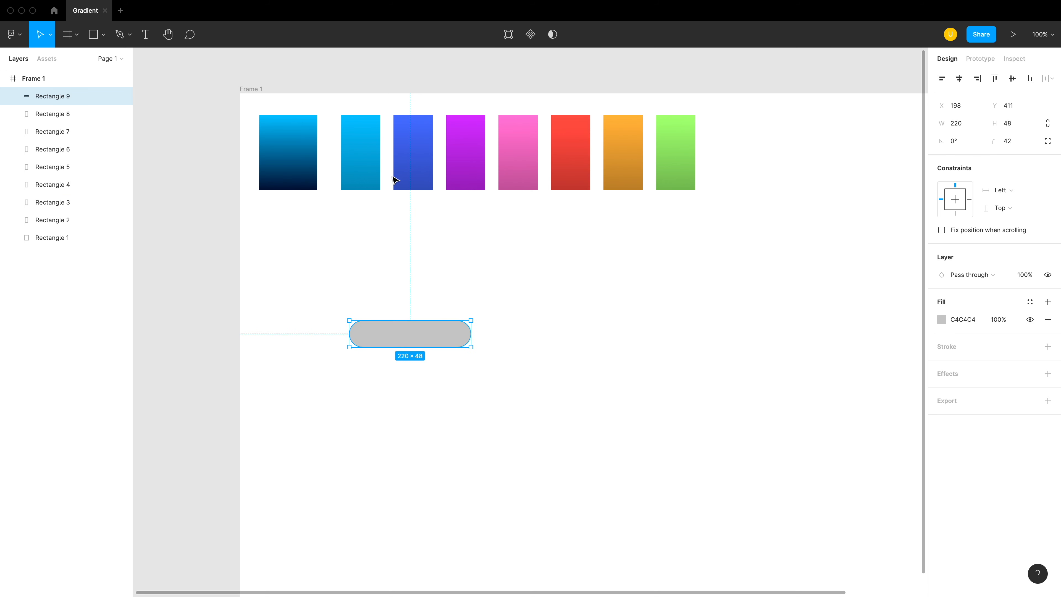
pyautogui.rightClick(309, 172)
pyautogui.moveTo(399, 464)
pyautogui.click(472, 510)
pyautogui.keyDown('super'); pyautogui.rightClick(441, 340); pyautogui.keyUp('super')
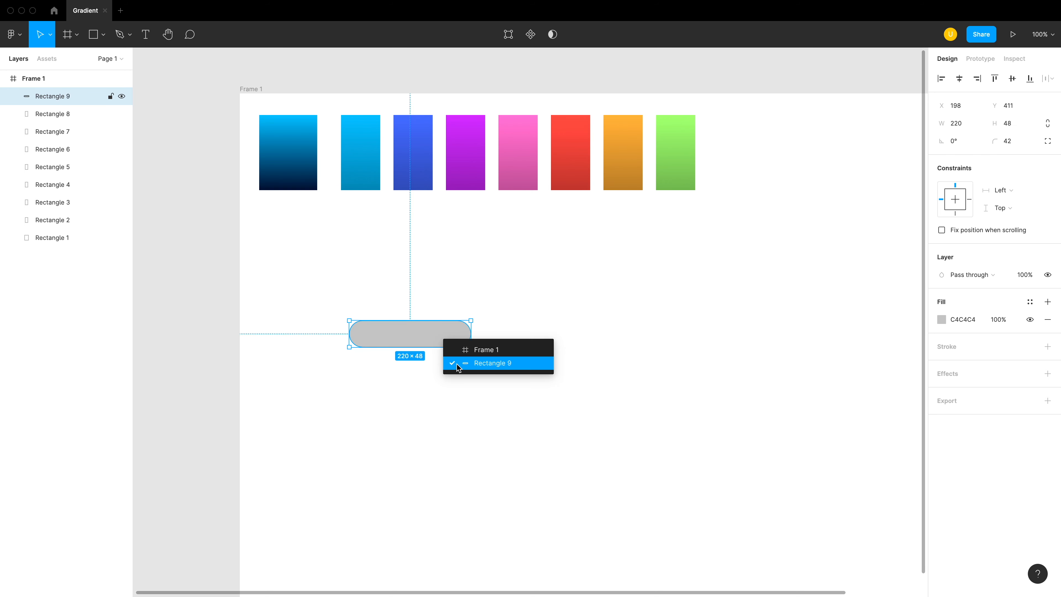
pyautogui.click(456, 366)
pyautogui.rightClick(404, 342)
pyautogui.moveTo(444, 579)
pyautogui.click(526, 580)
pyautogui.click(469, 359)
# - Duplicate the gradient bar below at about Y 497 and paste the blue rectangle's properties onto the duplicate
pyautogui.keyDown('alt'); pyautogui.moveTo(450, 332); pyautogui.dragTo(450, 379); pyautogui.keyUp('alt')
pyautogui.click(408, 173)
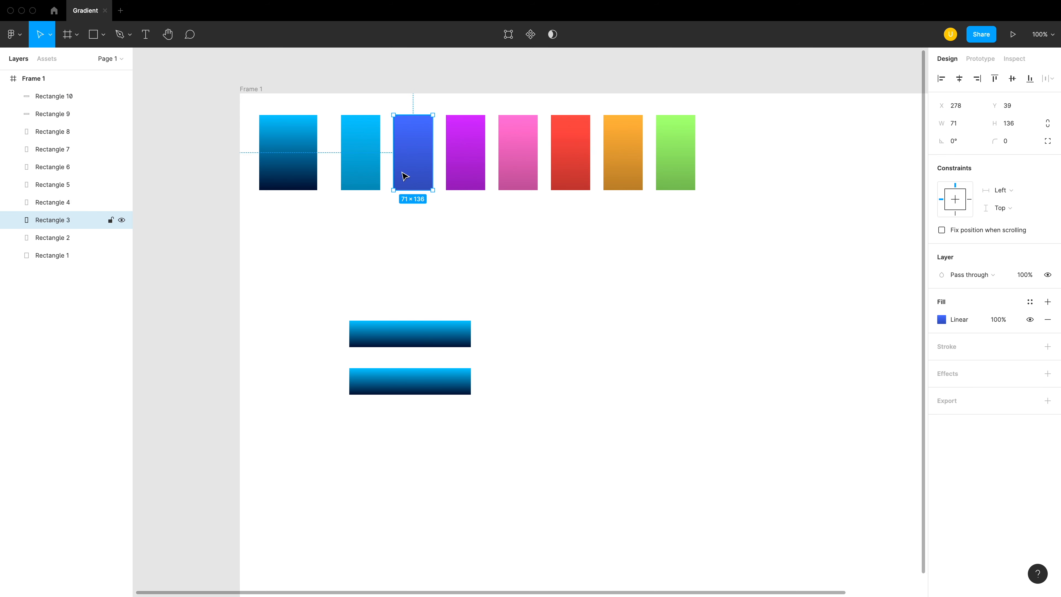
pyautogui.rightClick(403, 168)
pyautogui.moveTo(463, 461)
pyautogui.rightClick(410, 375)
pyautogui.moveTo(469, 586)
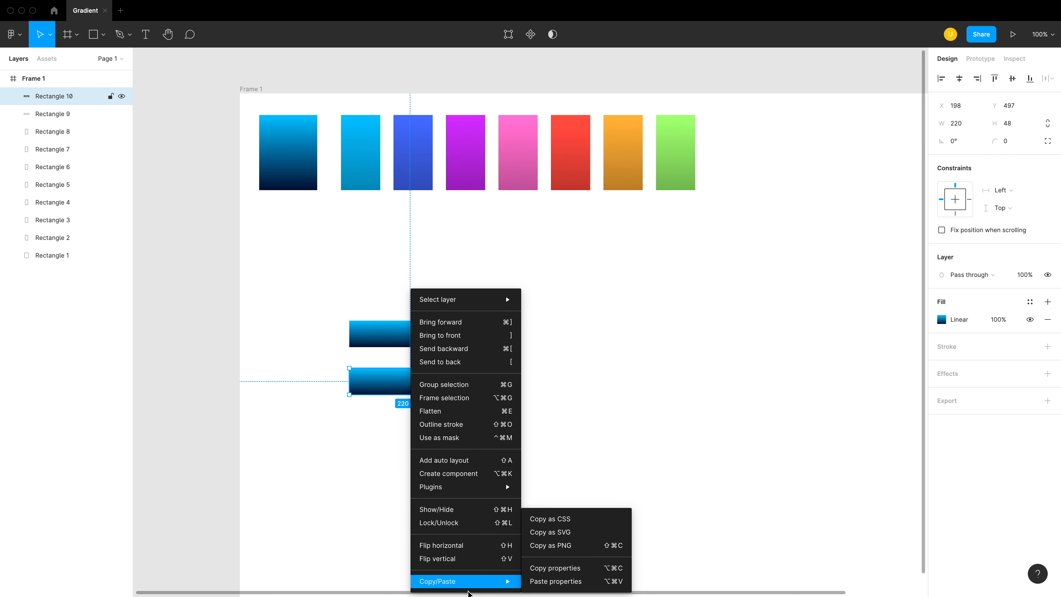
pyautogui.click(530, 585)
pyautogui.click(480, 372)
# - Set the corner radius of both gradient bars to 32
pyautogui.click(430, 375)
pyautogui.keyDown('shift'); pyautogui.click(451, 329); pyautogui.keyUp('shift')
pyautogui.click(1018, 144)
pyautogui.write('32')
pyautogui.press('Return')
pyautogui.click(680, 375)
# - Add a bold text label "Button" on the cyan-to-navy bar
pyautogui.press('t')
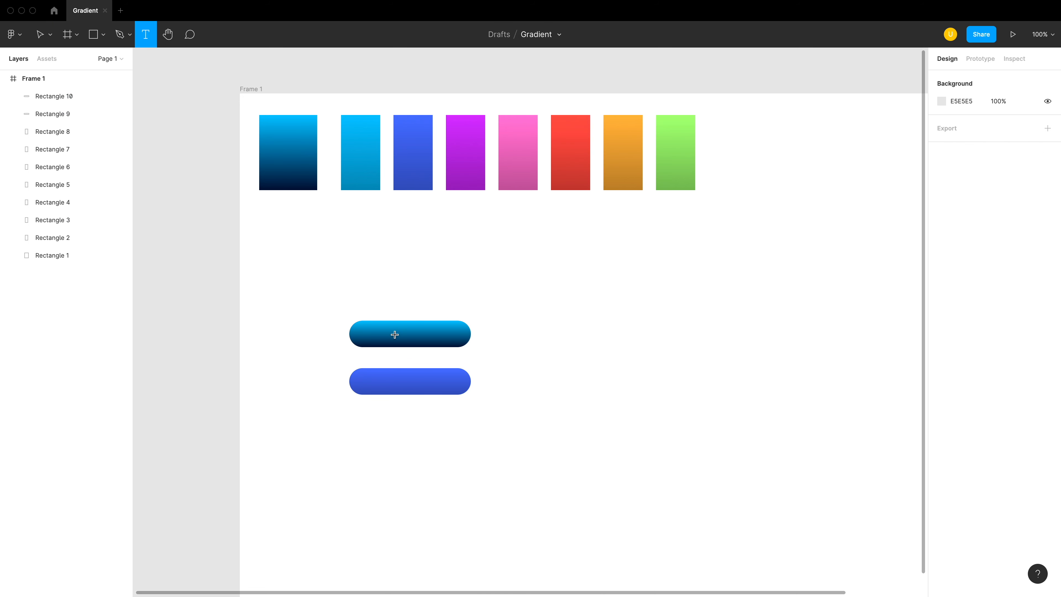
pyautogui.click(394, 334)
pyautogui.write('Button')
pyautogui.press('super+z')
pyautogui.press('super+b')
# - Set the label's font to Plus Jakarta Sans and its size to 16
pyautogui.click(949, 323)
pyautogui.write('Popp')
pyautogui.press('super+a')
pyautogui.write('Plus')
pyautogui.press('Return')
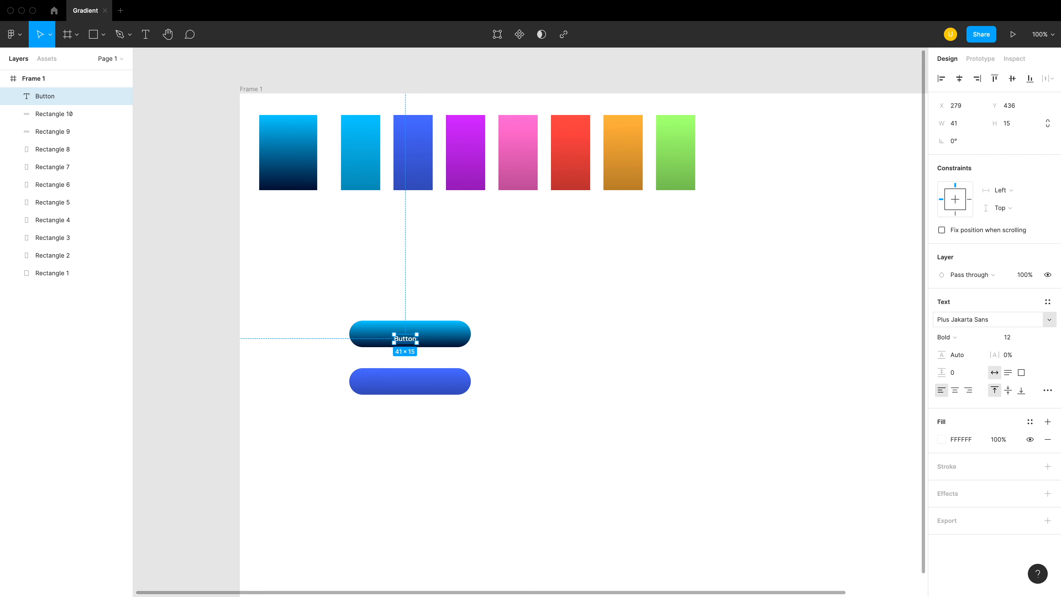
pyautogui.click(1009, 337)
pyautogui.write('16')
pyautogui.press('Return')
# - Centre the "Button" label on the cyan-to-navy bar and place a copy centred on the blue bar
pyautogui.click(334, 349)
pyautogui.moveTo(409, 345); pyautogui.dragTo(412, 384)
pyautogui.press('super+d')
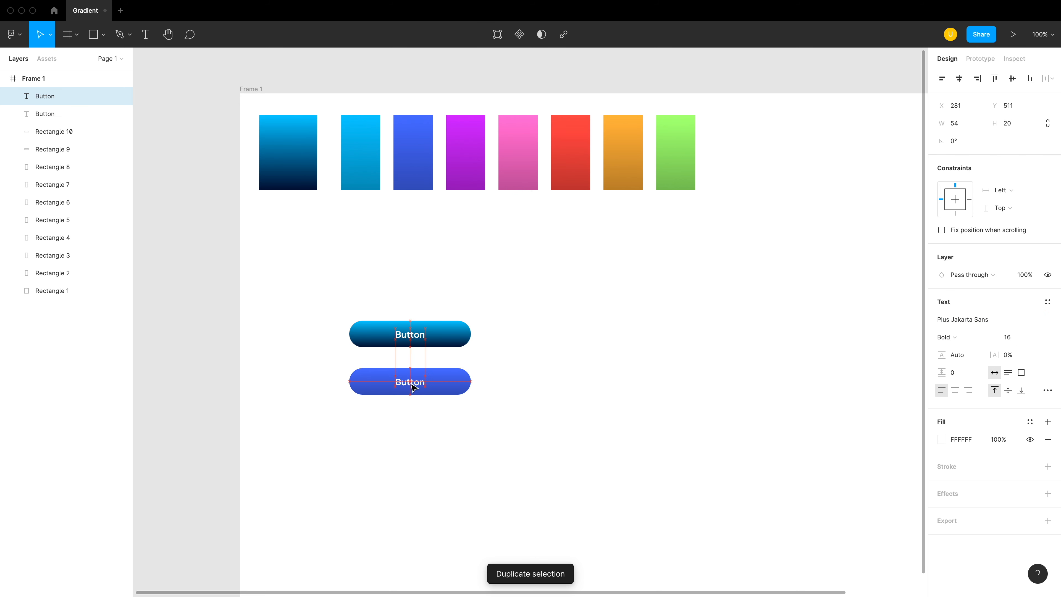
pyautogui.click(509, 458)
pyautogui.click(415, 339)
pyautogui.press('Up')
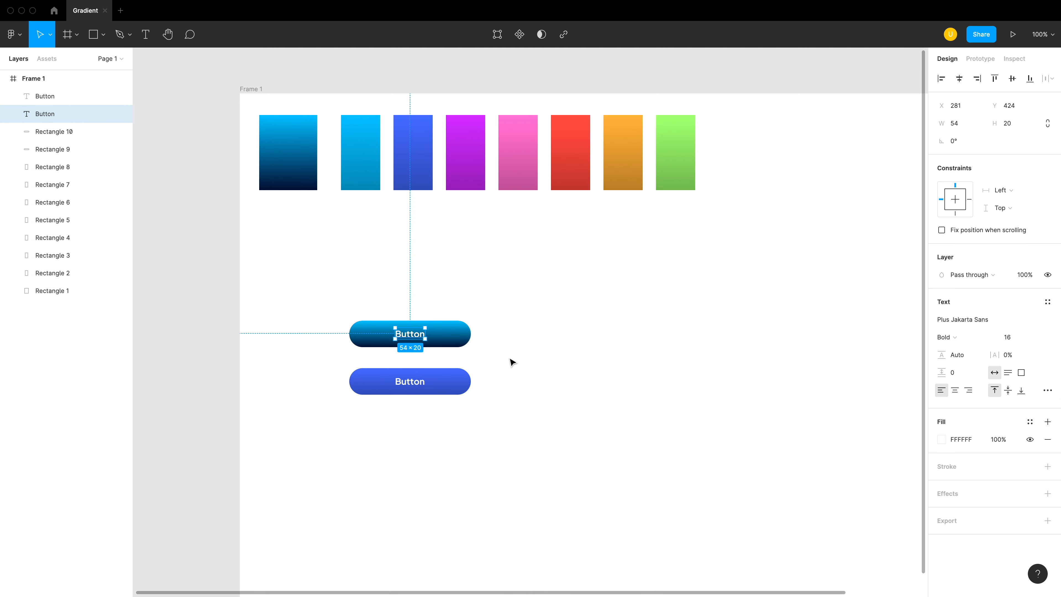
pyautogui.click(510, 360)
# - Move both labelled buttons up and to the left, and place duplicates of them to the right at about X 398
pyautogui.moveTo(501, 441); pyautogui.dragTo(509, 325)
pyautogui.press('super+d')
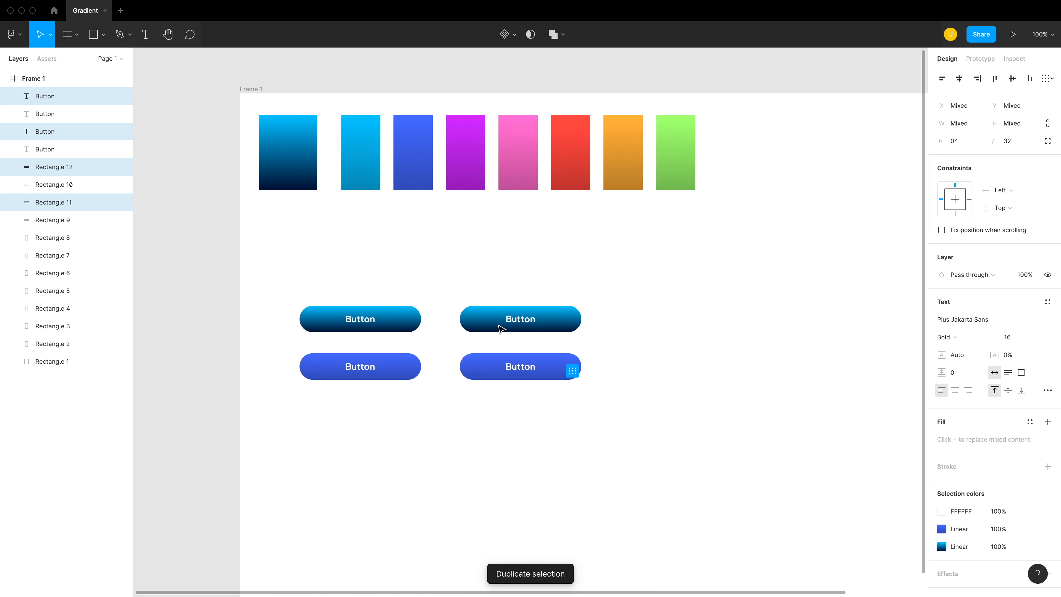
pyautogui.click(514, 439)
# - Set the brightness of the end gradient stop of the duplicated blue button to 60
pyautogui.click(493, 376)
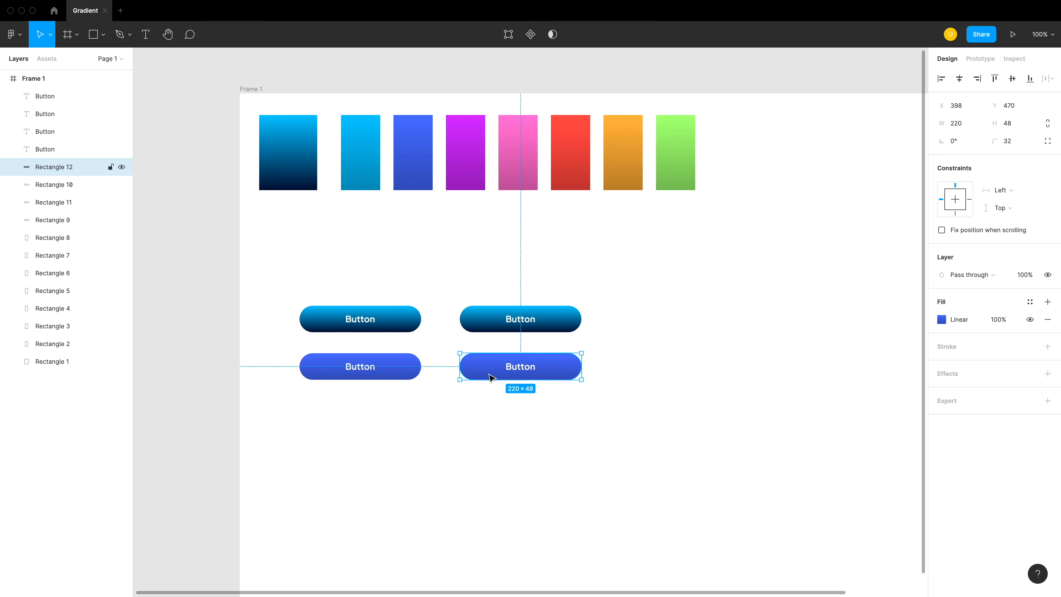
pyautogui.click(942, 319)
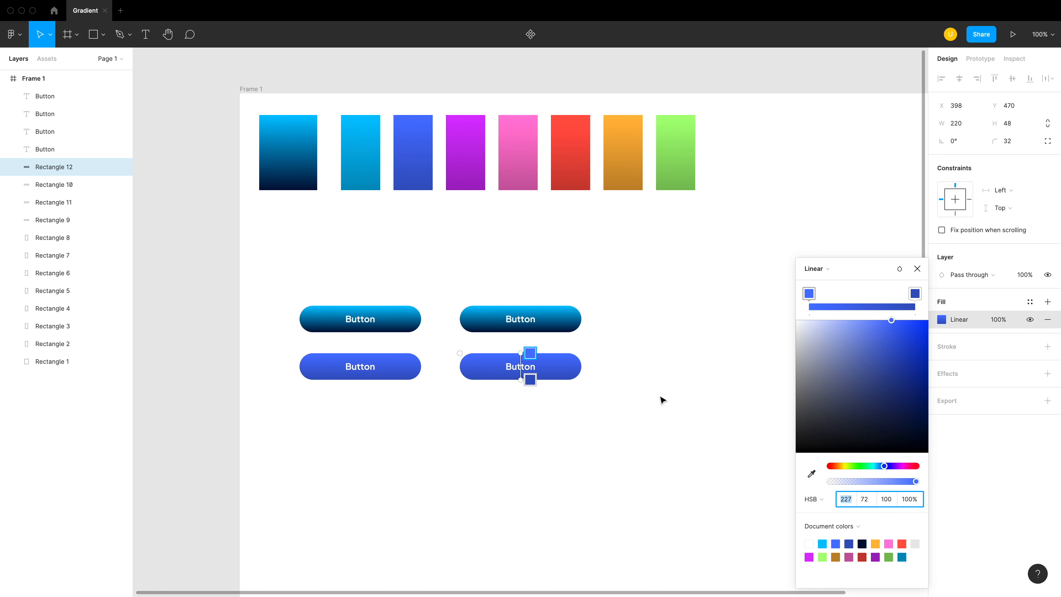
pyautogui.click(529, 380)
pyautogui.click(886, 499)
pyautogui.write('60')
pyautogui.press('Return')
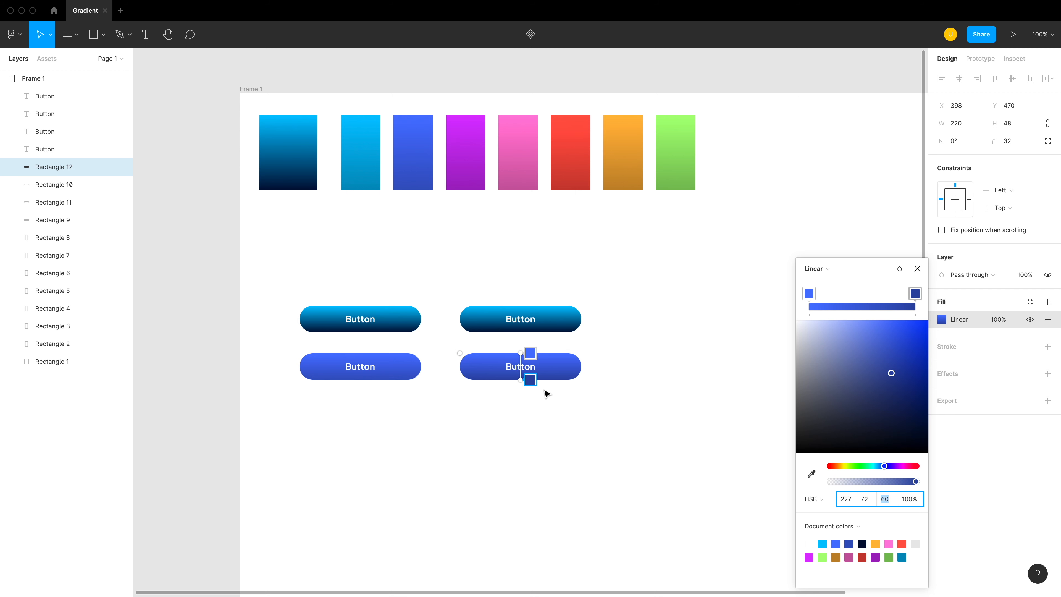
# - Redirect the duplicated blue button's gradient diagonally, with the light stop at its upper-right corner and the dark stop at its lower-left
pyautogui.moveTo(521, 379); pyautogui.dragTo(468, 380)
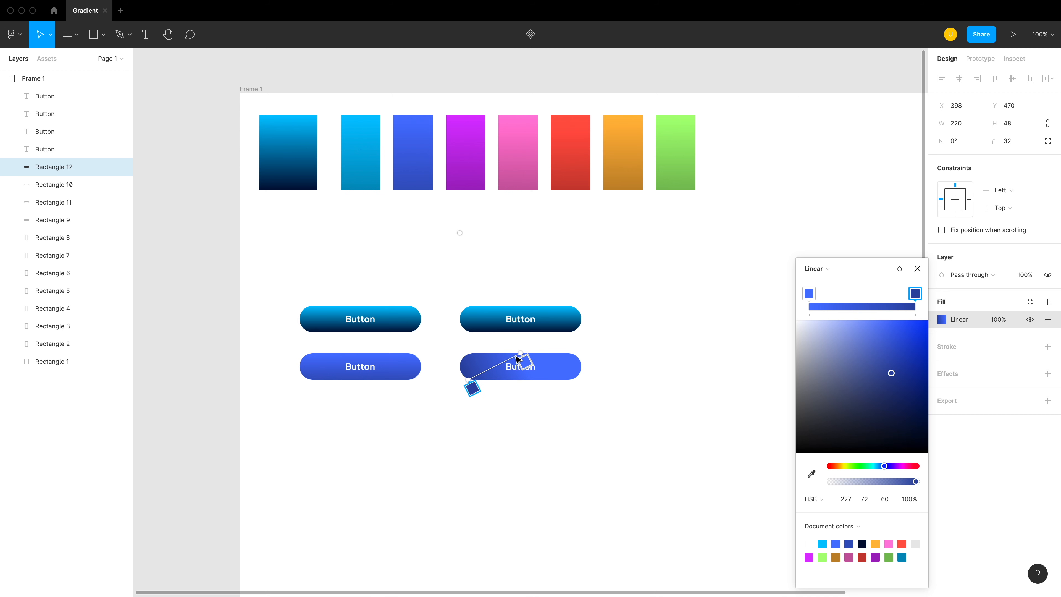
pyautogui.moveTo(520, 353); pyautogui.dragTo(572, 352)
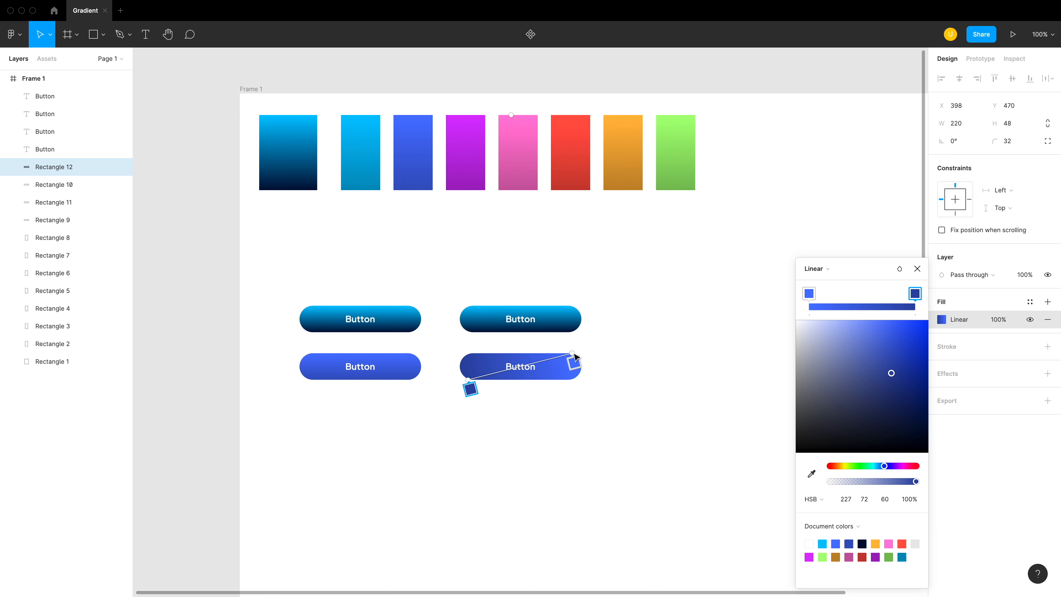
pyautogui.press('Escape')
pyautogui.click(591, 374)
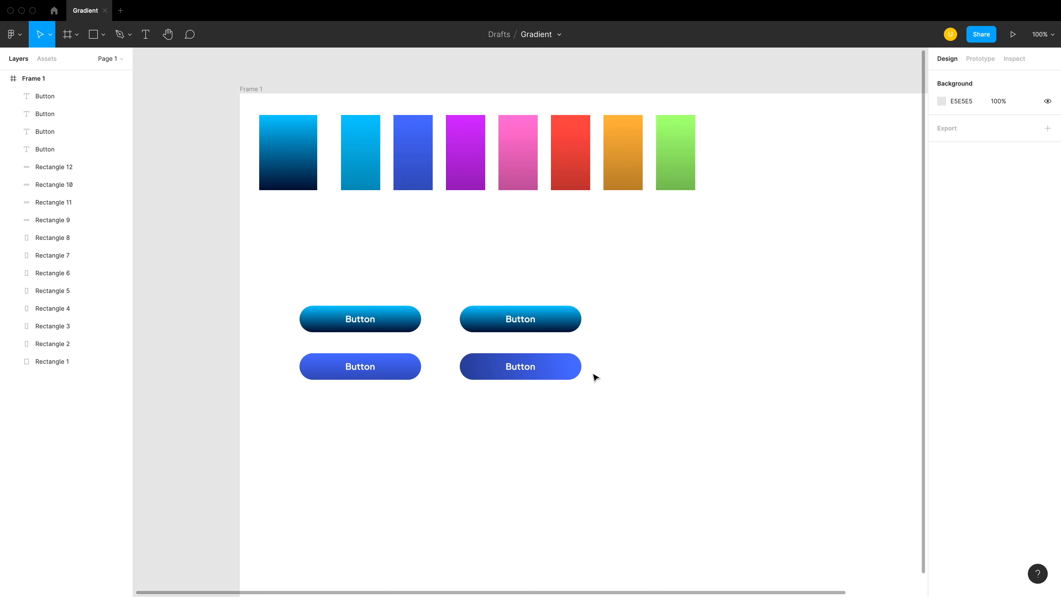
# - Redirect the duplicated cyan-to-navy button's gradient diagonally, from cyan at its upper-right corner to navy at its lower-left
pyautogui.click(570, 317)
pyautogui.click(942, 320)
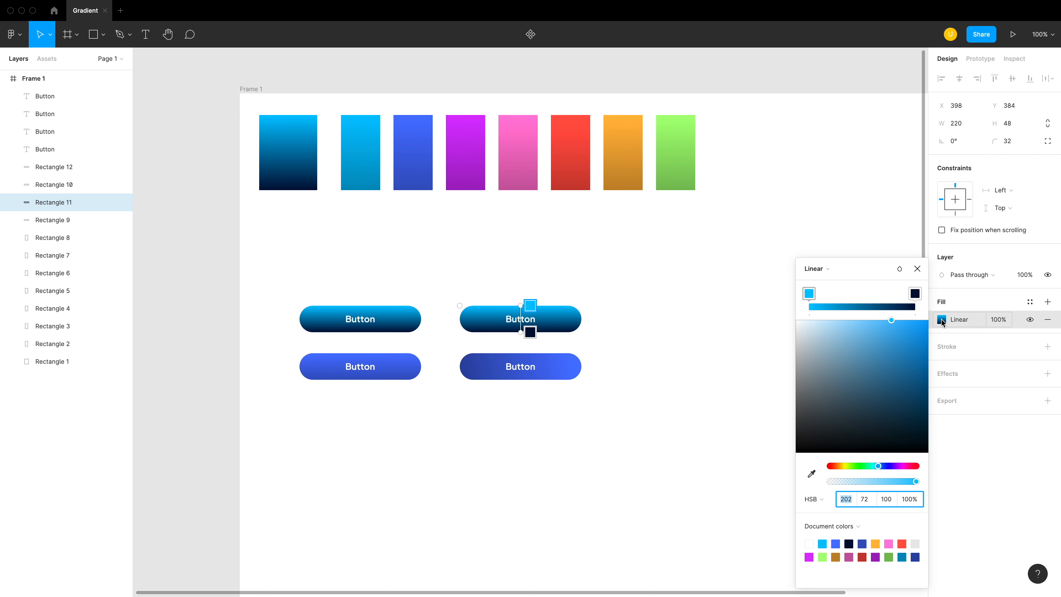
pyautogui.moveTo(520, 332); pyautogui.dragTo(468, 332)
pyautogui.moveTo(521, 304); pyautogui.dragTo(575, 301)
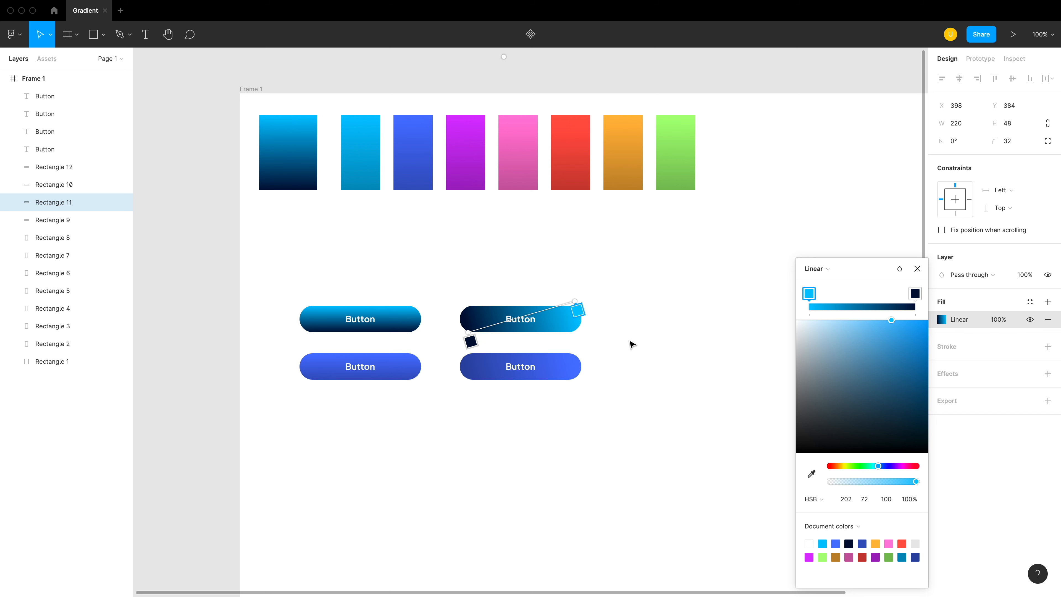
pyautogui.press('Escape')
pyautogui.click(660, 383)
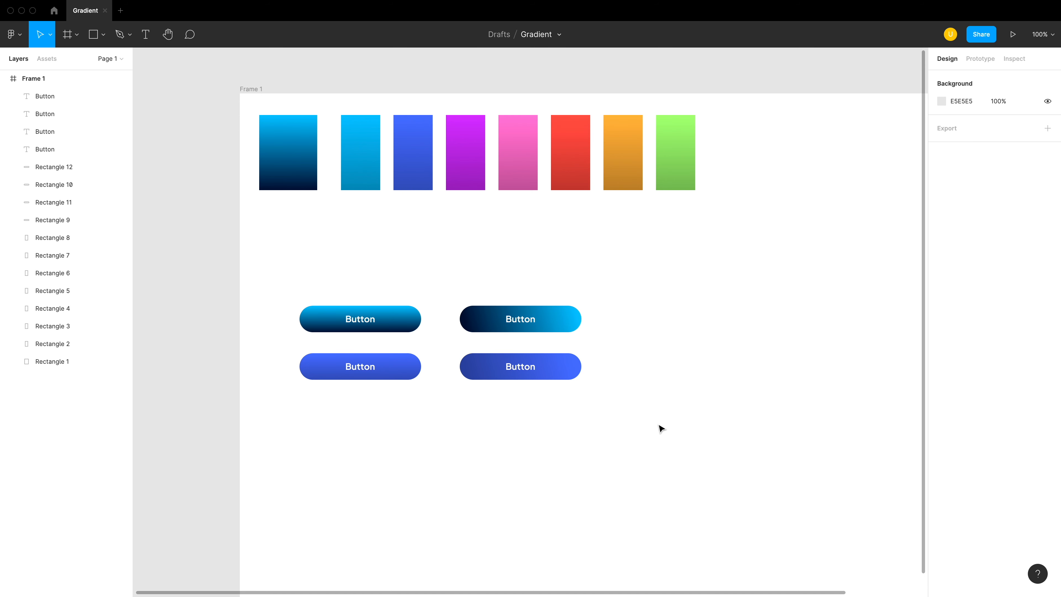
# - Duplicate the diagonal blue gradient button with its label directly below at about Y 549
pyautogui.click(566, 370)
pyautogui.moveTo(567, 370); pyautogui.dragTo(568, 415)
pyautogui.press('Escape')
pyautogui.click(568, 415)
# - Change the new bottom button's fill to solid colour 4770FF
pyautogui.click(942, 319)
pyautogui.click(813, 499)
pyautogui.click(853, 505)
pyautogui.click(817, 269)
pyautogui.click(815, 251)
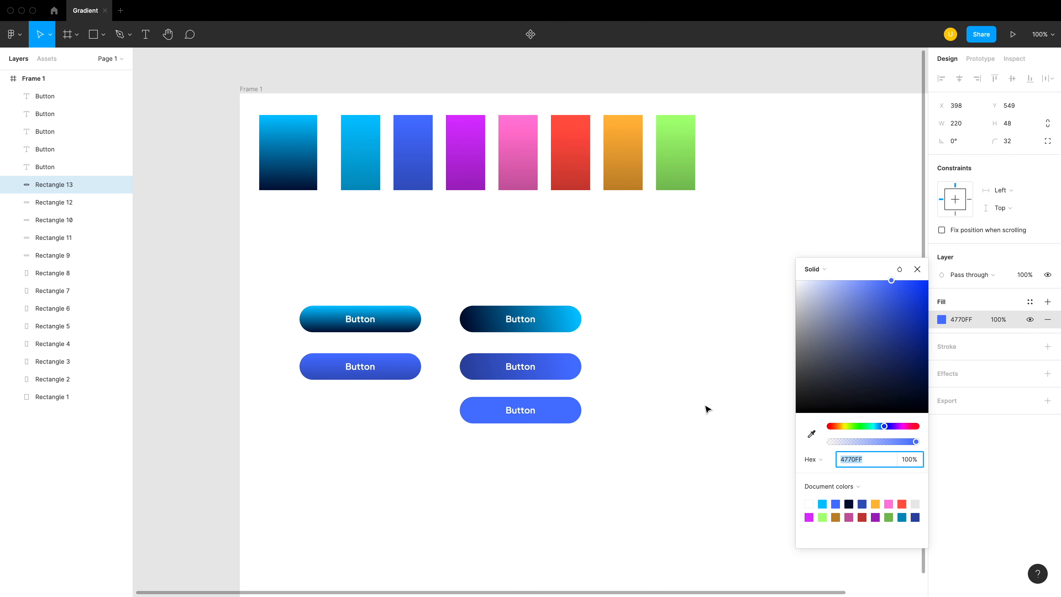
pyautogui.click(660, 437)
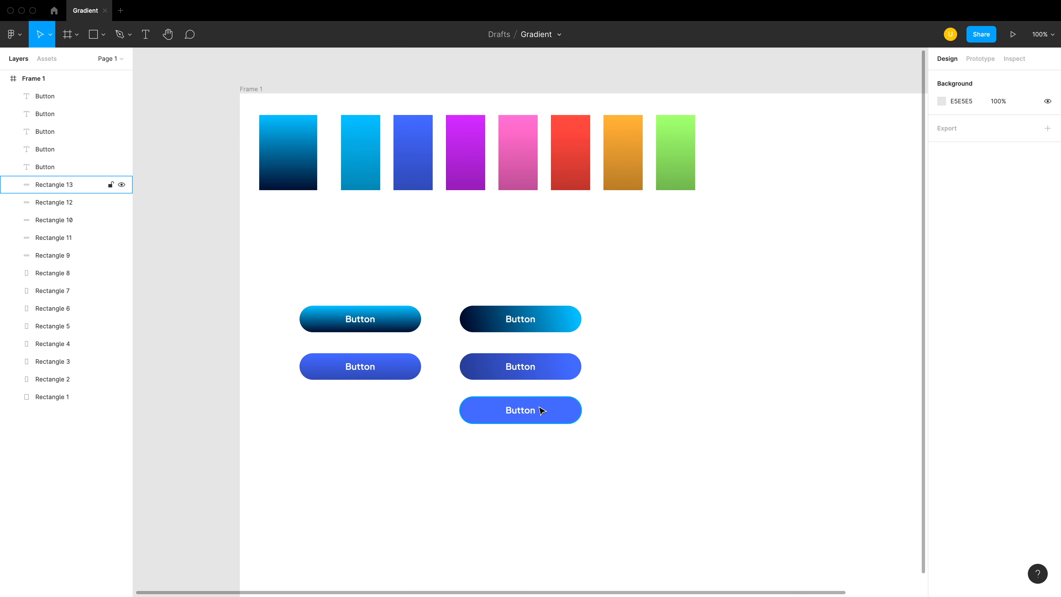
pyautogui.click(501, 374)
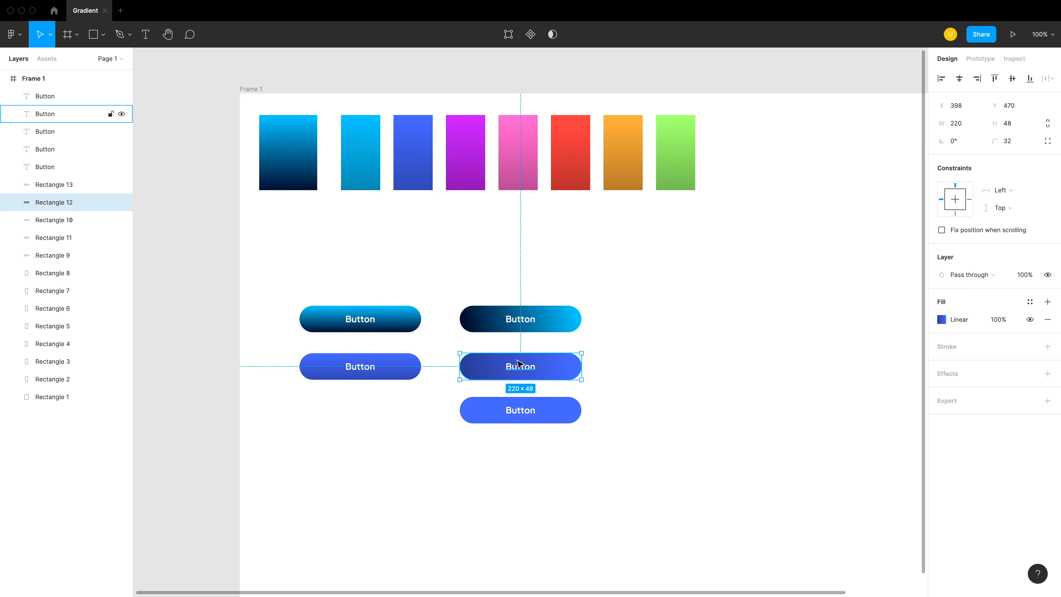
pyautogui.click(618, 385)
pyautogui.click(580, 373)
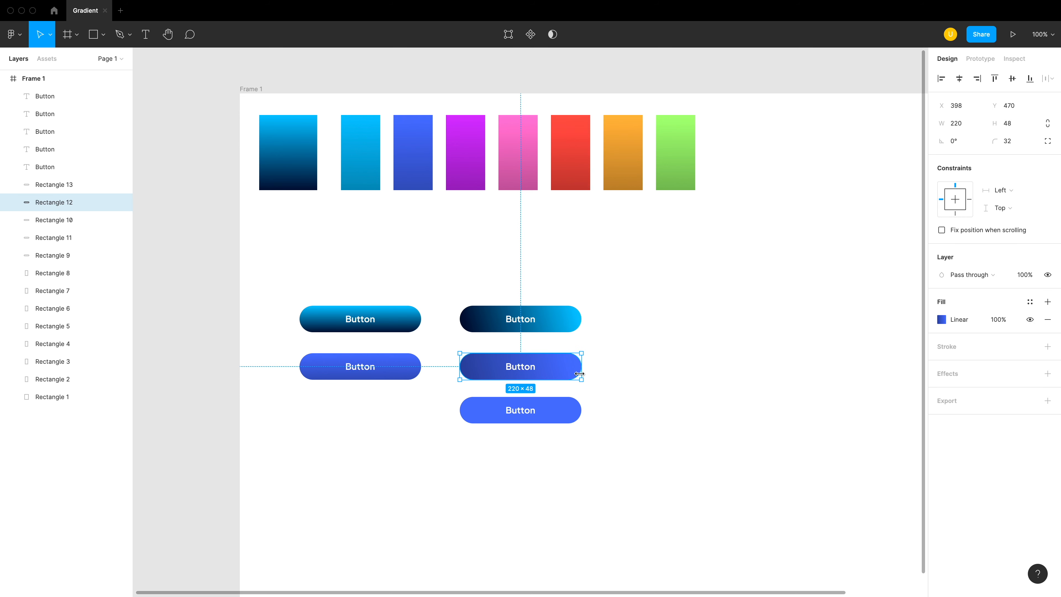
# - In the diagonal blue gradient button's fill, switch the colour model to HSB and set the light stop's saturation to 62
pyautogui.click(942, 320)
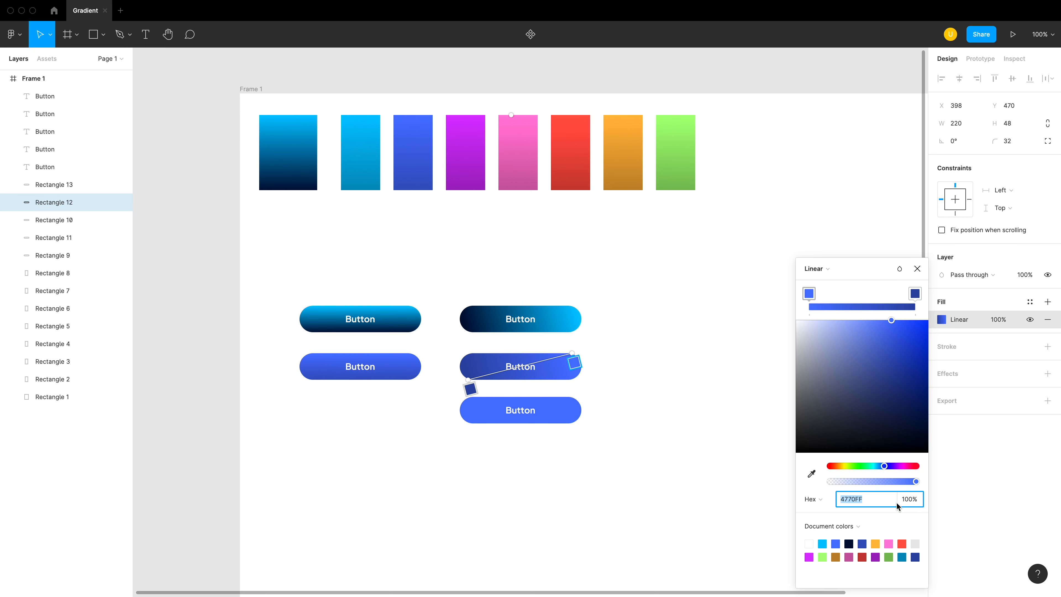
pyautogui.click(812, 499)
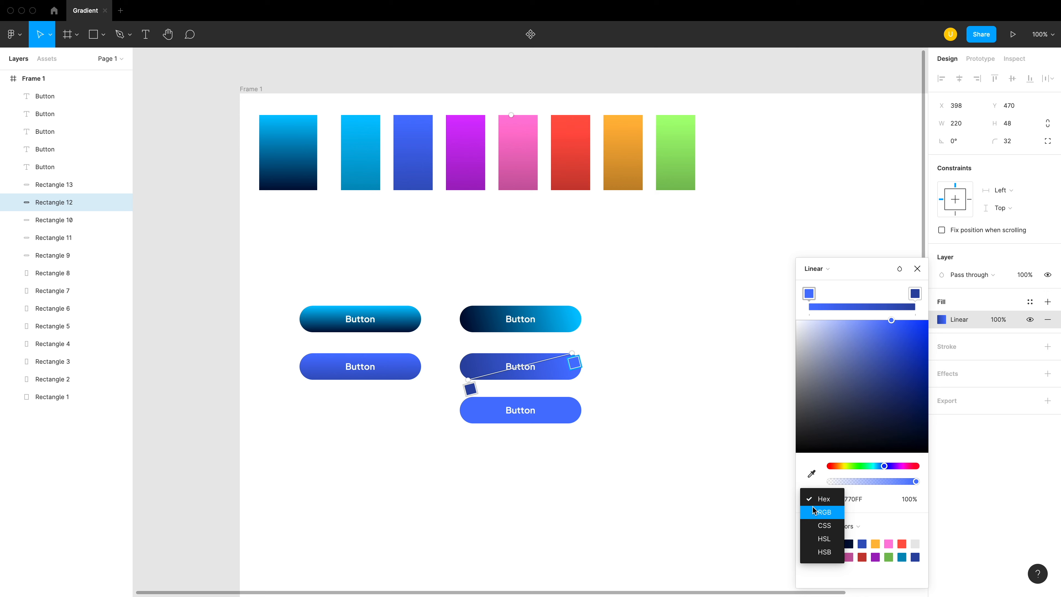
pyautogui.click(824, 552)
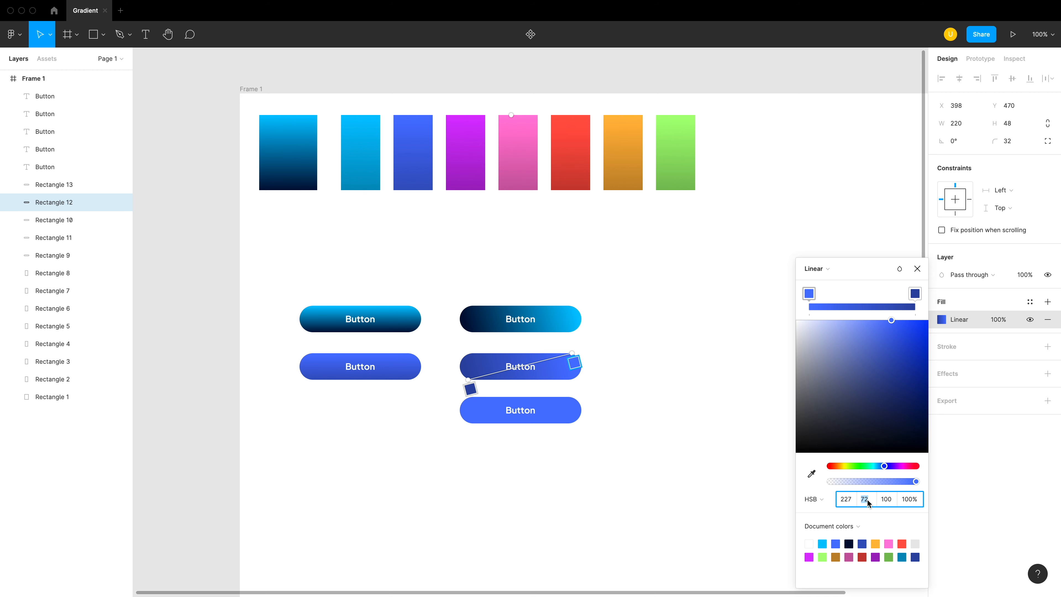
pyautogui.hotkey('shift', 'Up')
pyautogui.hotkey('shift', 'Down')
pyautogui.hotkey('shift', 'Down')
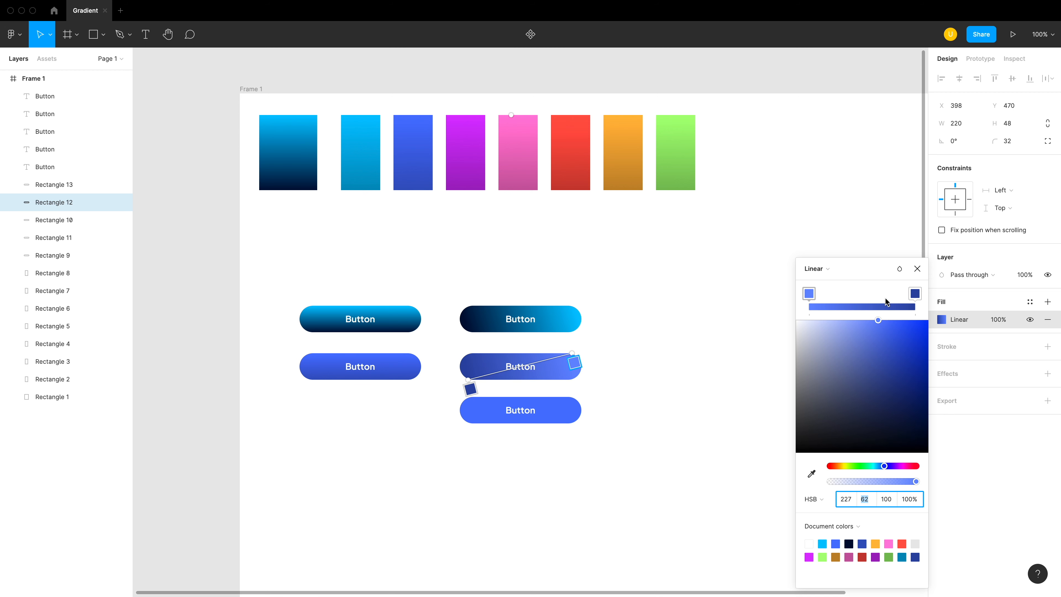
# - Set the brightness of the dark stop in the diagonal blue button's gradient to 80
pyautogui.click(913, 294)
pyautogui.click(890, 504)
pyautogui.hotkey('shift', 'Up')
# - Set the same dark stop's saturation to 82 and finish editing the button's gradient
pyautogui.hotkey('shift', 'Up')
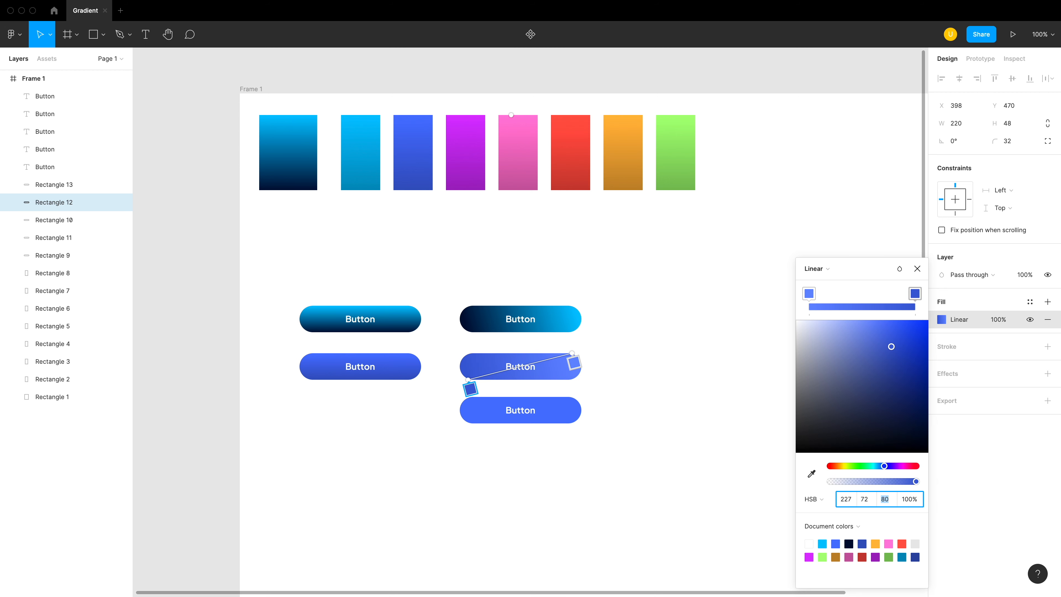
pyautogui.click(865, 504)
pyautogui.hotkey('shift', 'Up')
pyautogui.hotkey('shift', 'Down')
pyautogui.hotkey('shift', 'Down')
pyautogui.hotkey('shift', 'Up')
pyautogui.hotkey('shift', 'Up')
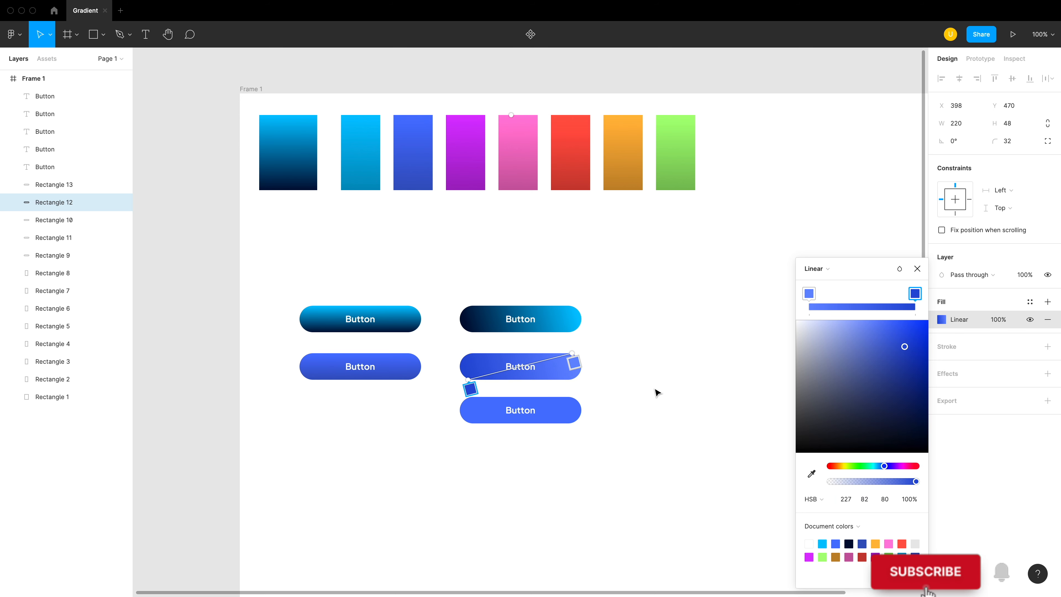
pyautogui.click(673, 402)
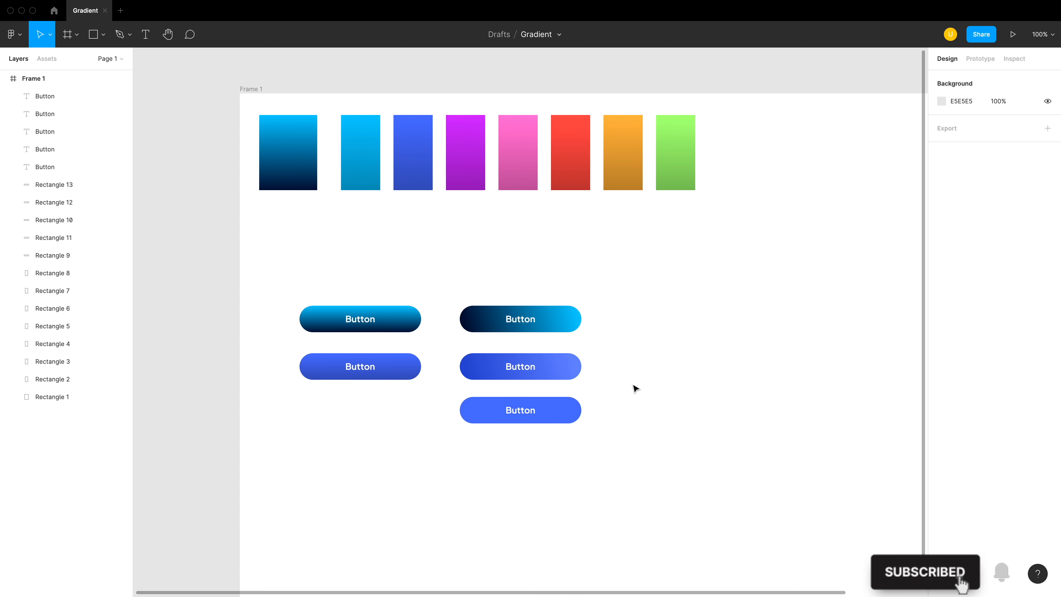